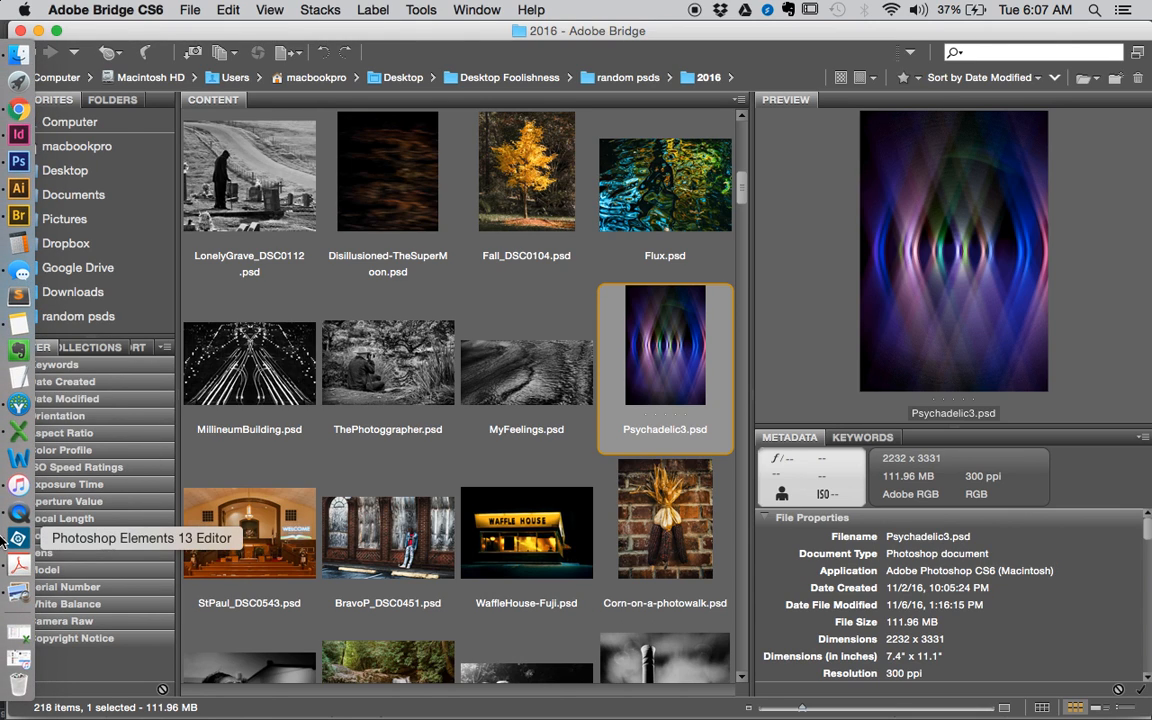
Switch to Photoshop Elements 13 Editor and open BlueLights.jpg and RedLights.jpg together from the Desktop
left_click(4, 540)
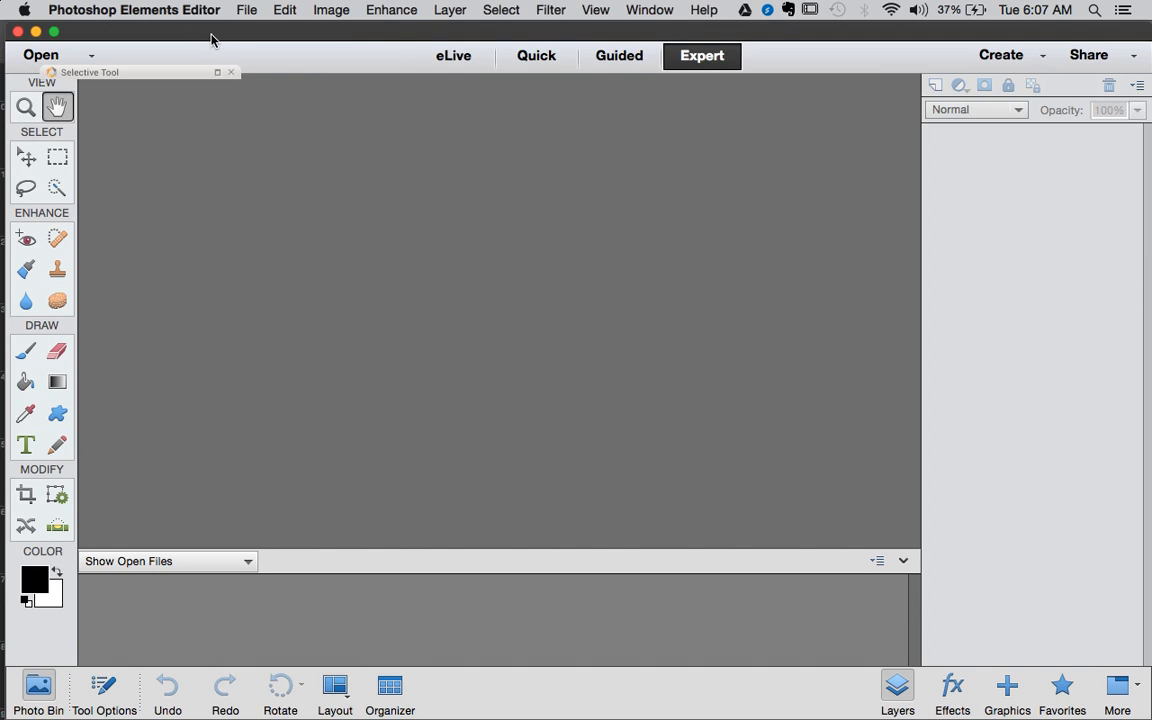
left_click(91, 57)
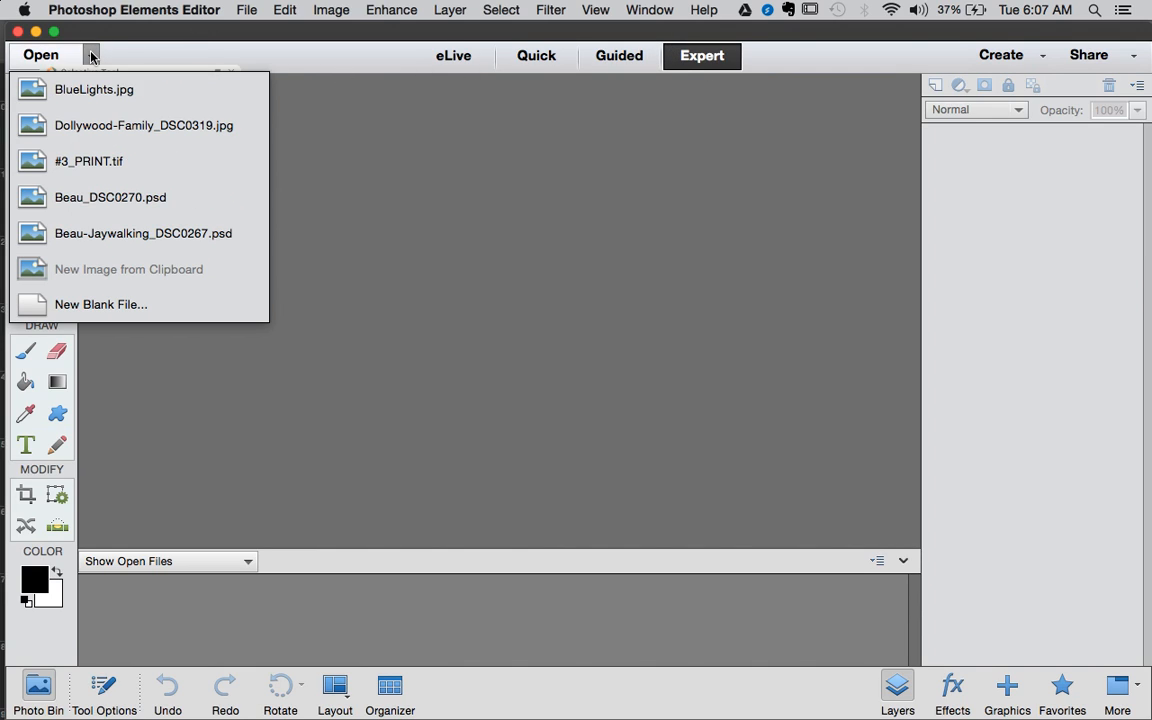
left_click(145, 52)
left_click(246, 9)
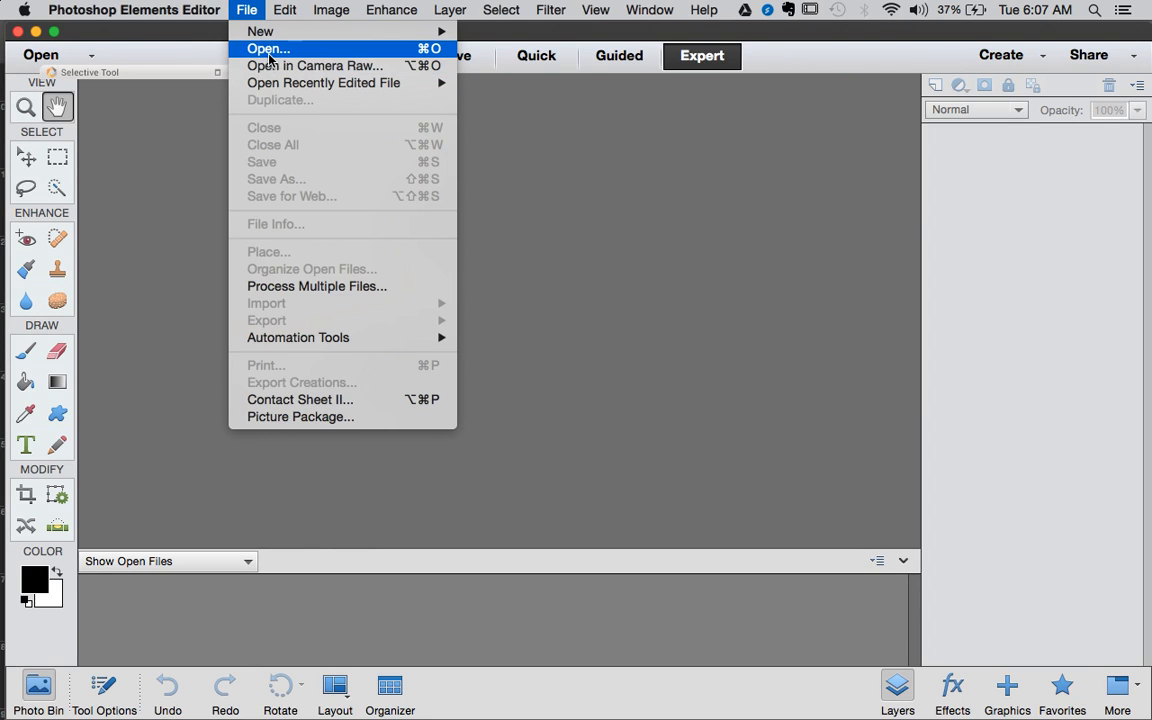
left_click(268, 50)
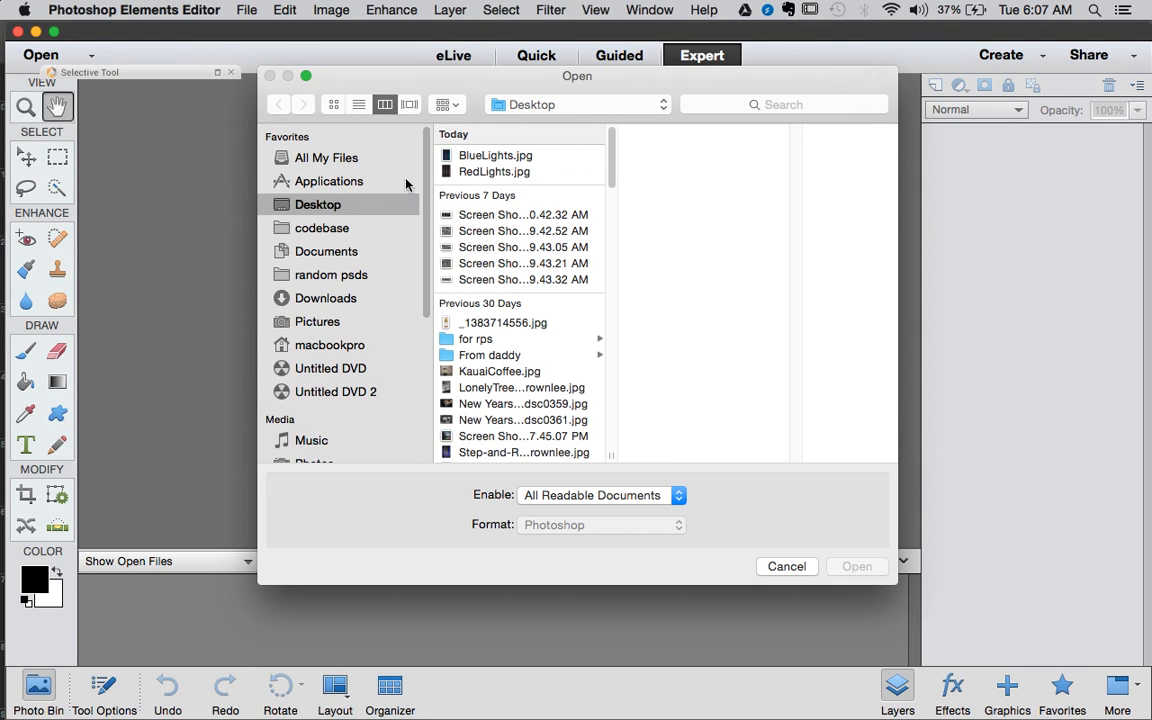
left_click(484, 172)
left_click(489, 155, "shift")
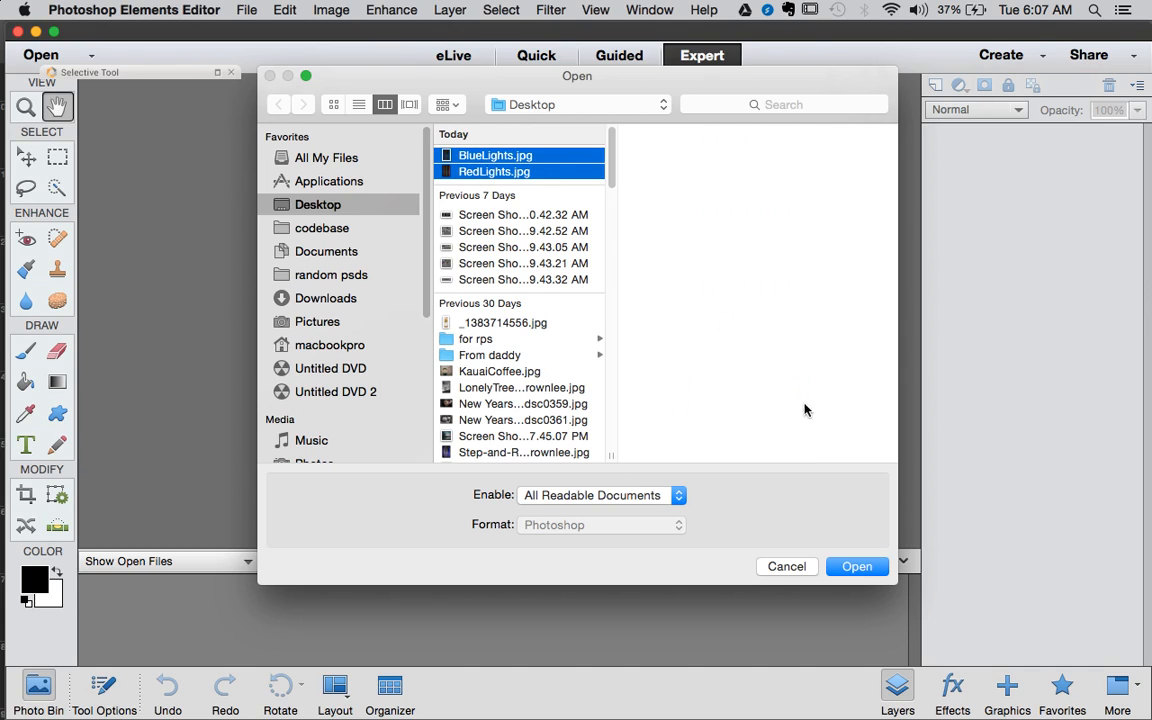
left_click(862, 566)
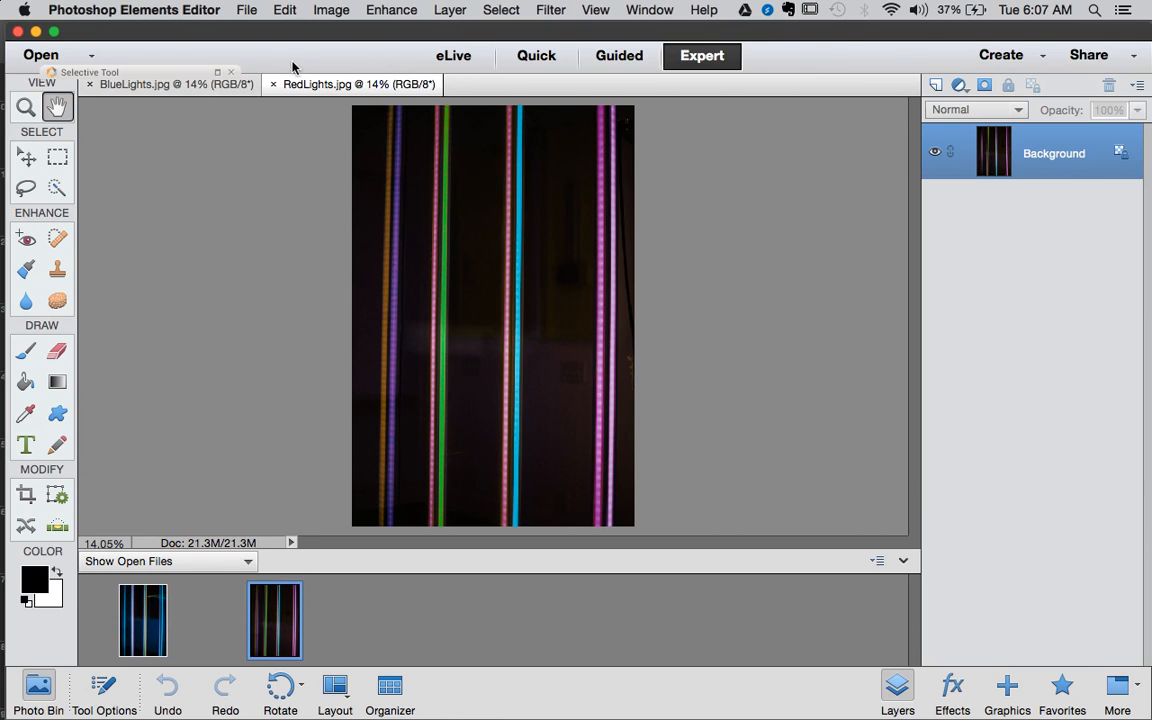
Copy the entire RedLights.jpg image into BlueLights.jpg as a new layer and close RedLights.jpg
left_click_drag(186, 73, 188, 28)
left_click(183, 86)
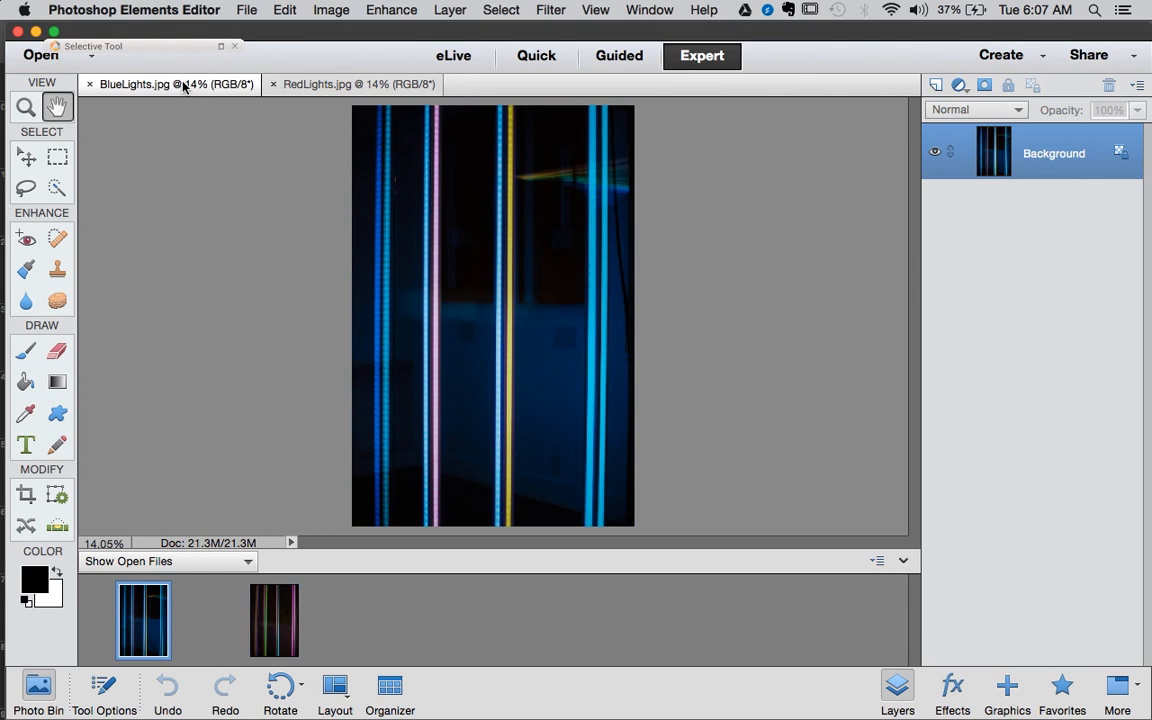
left_click(295, 84)
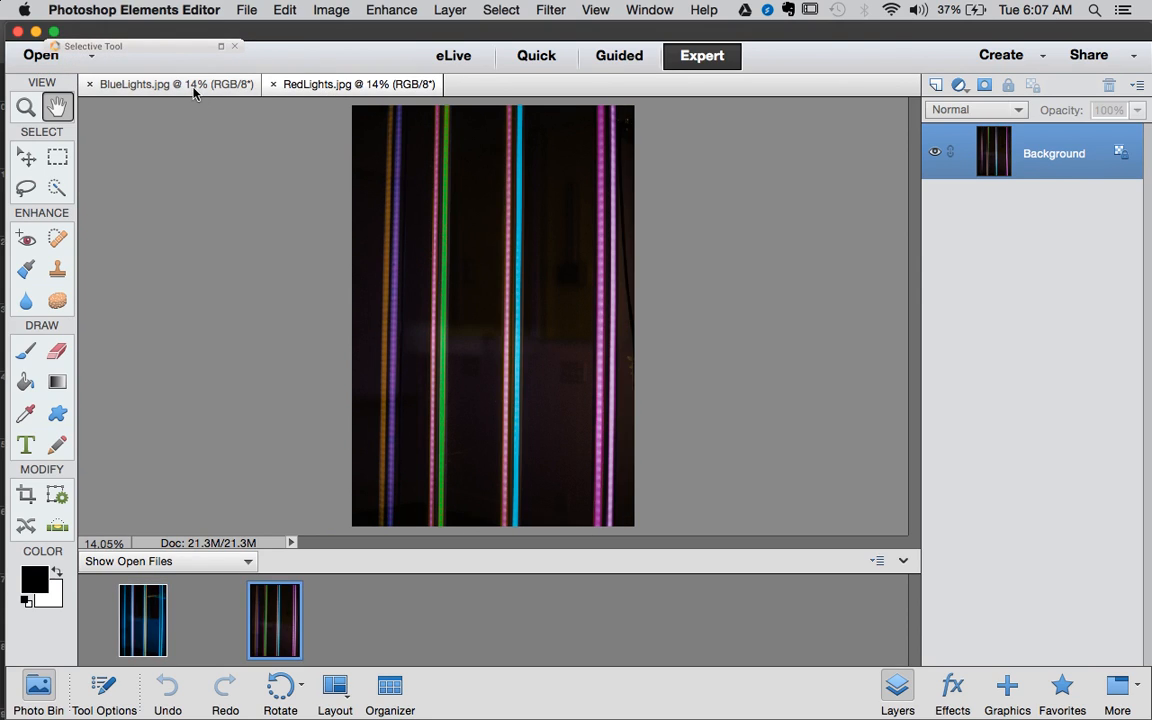
left_click(225, 84)
left_click(305, 86)
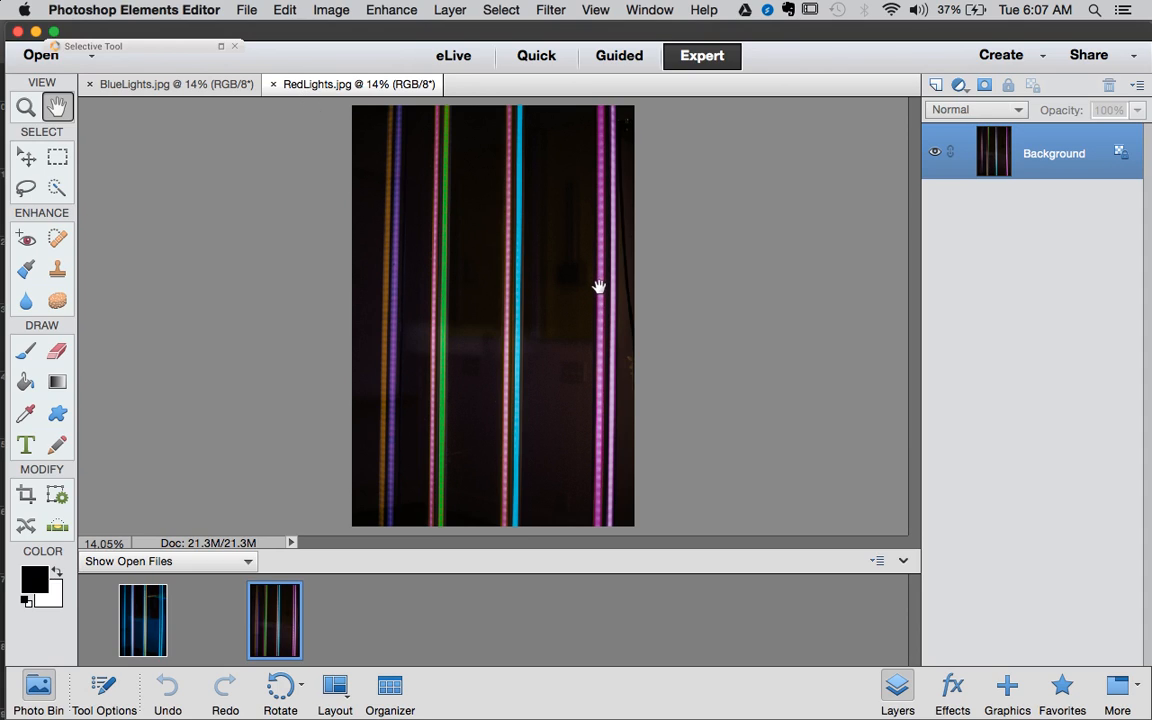
key("super+a")
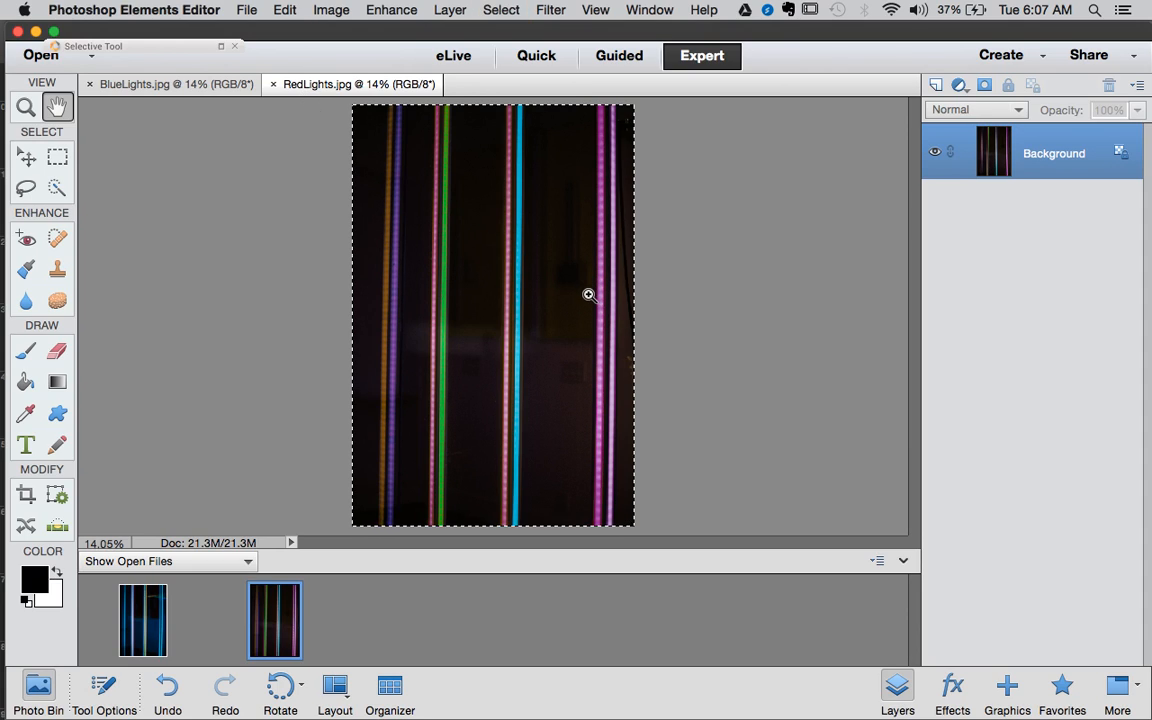
key("super+c")
left_click(190, 82)
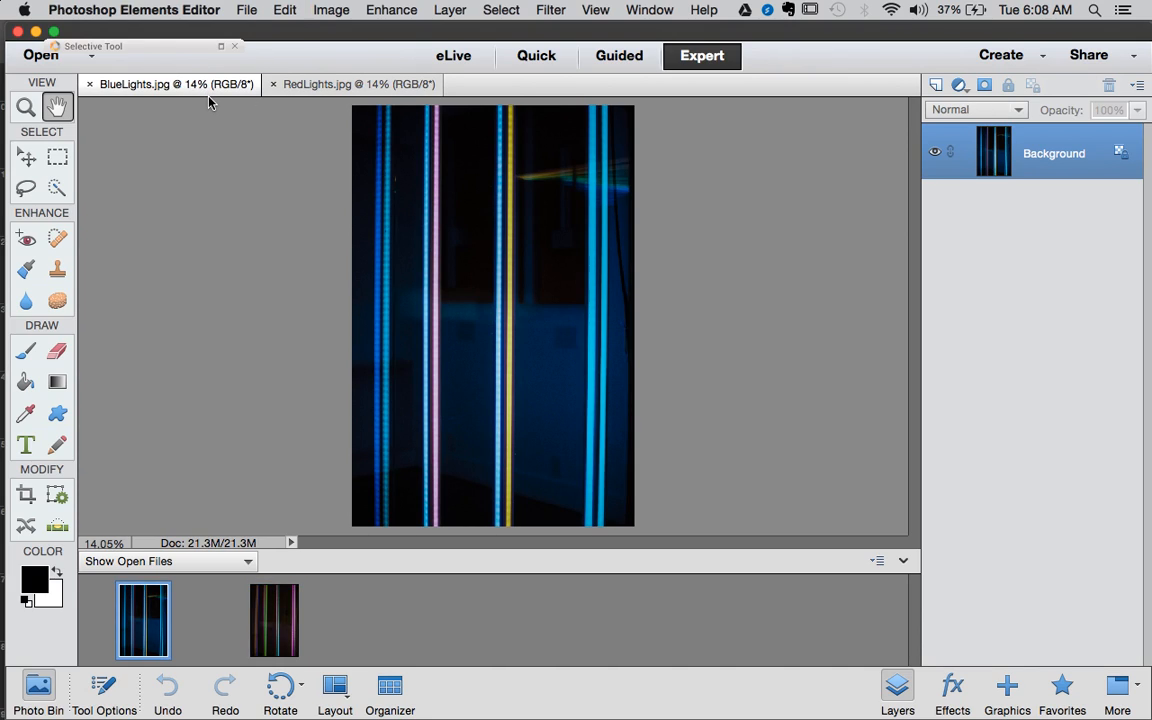
key("super+v")
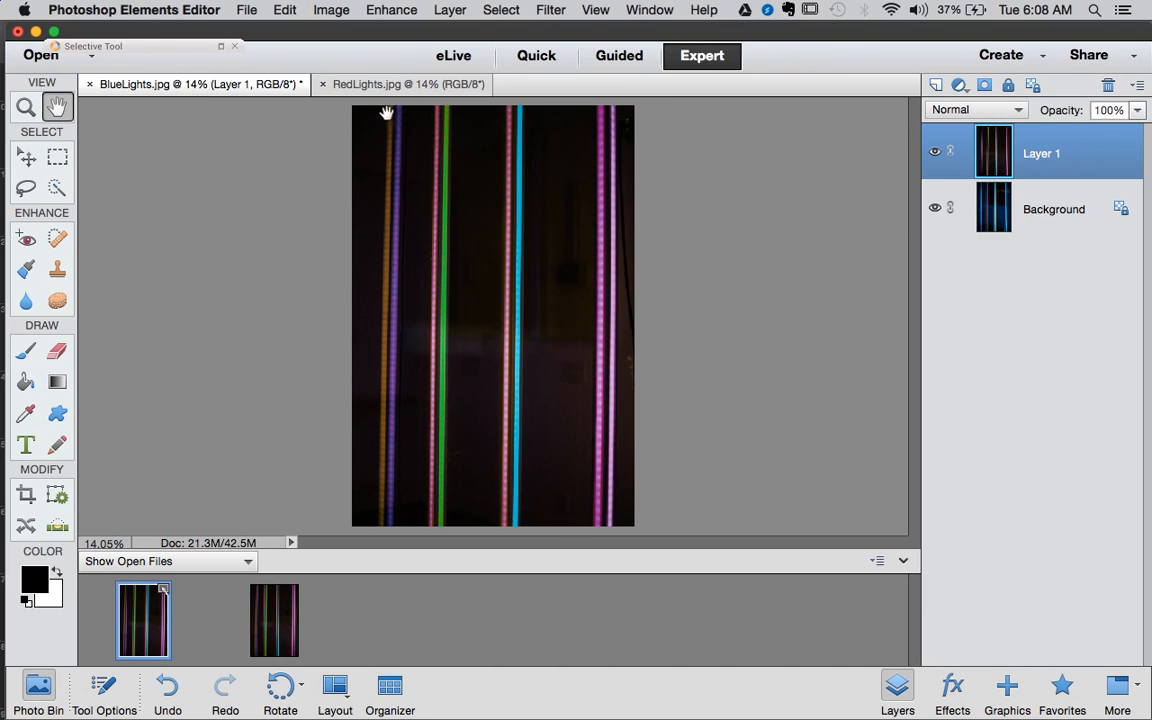
left_click(322, 84)
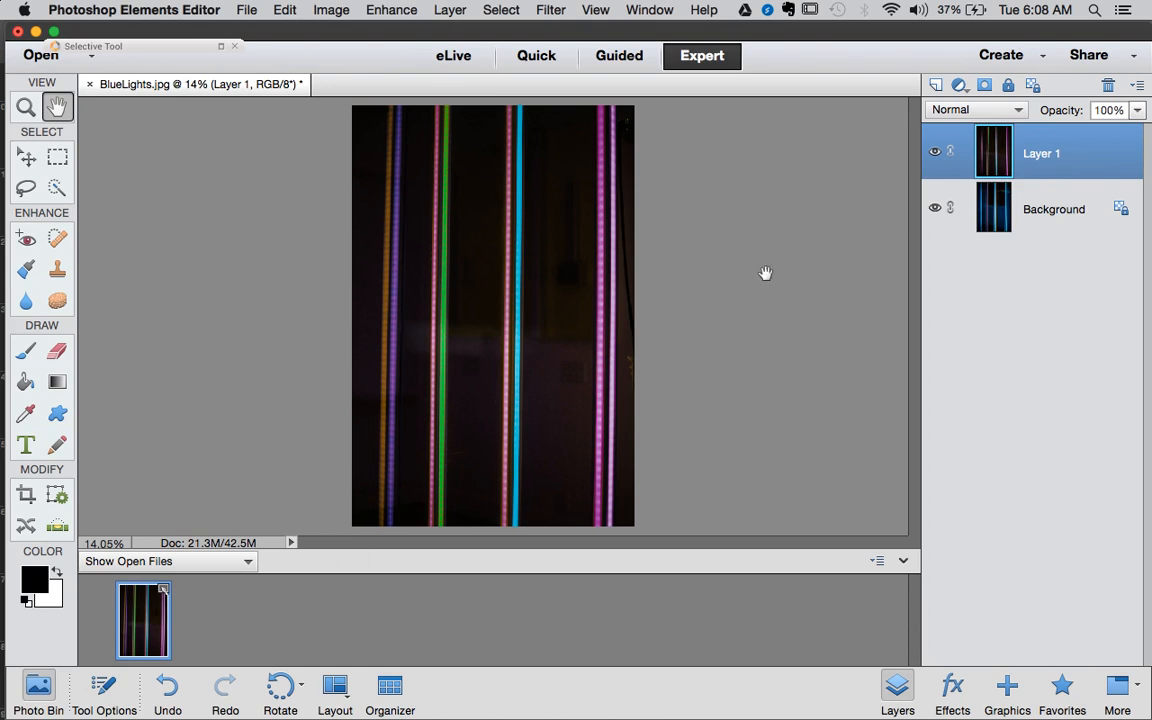
Convert the Background into a regular layer with Normal mode and 100% opacity, and try swapping the order of the two layers
left_click(935, 151)
left_click(935, 152)
left_click(1046, 222)
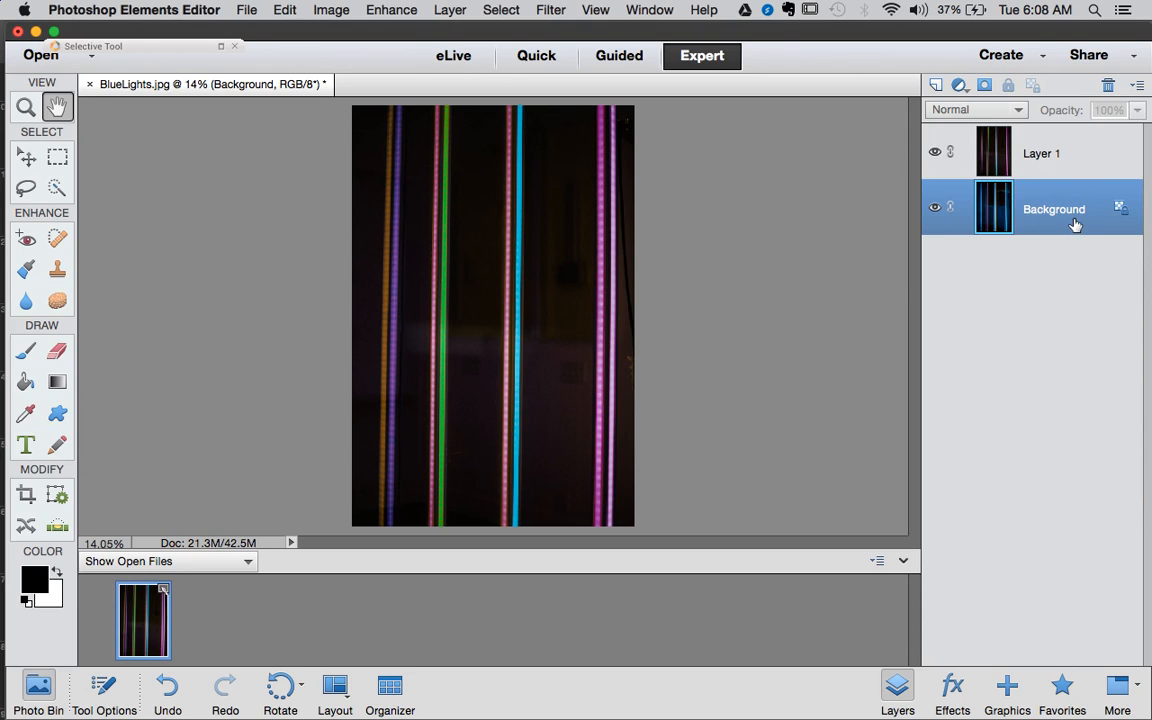
double_click(1072, 223)
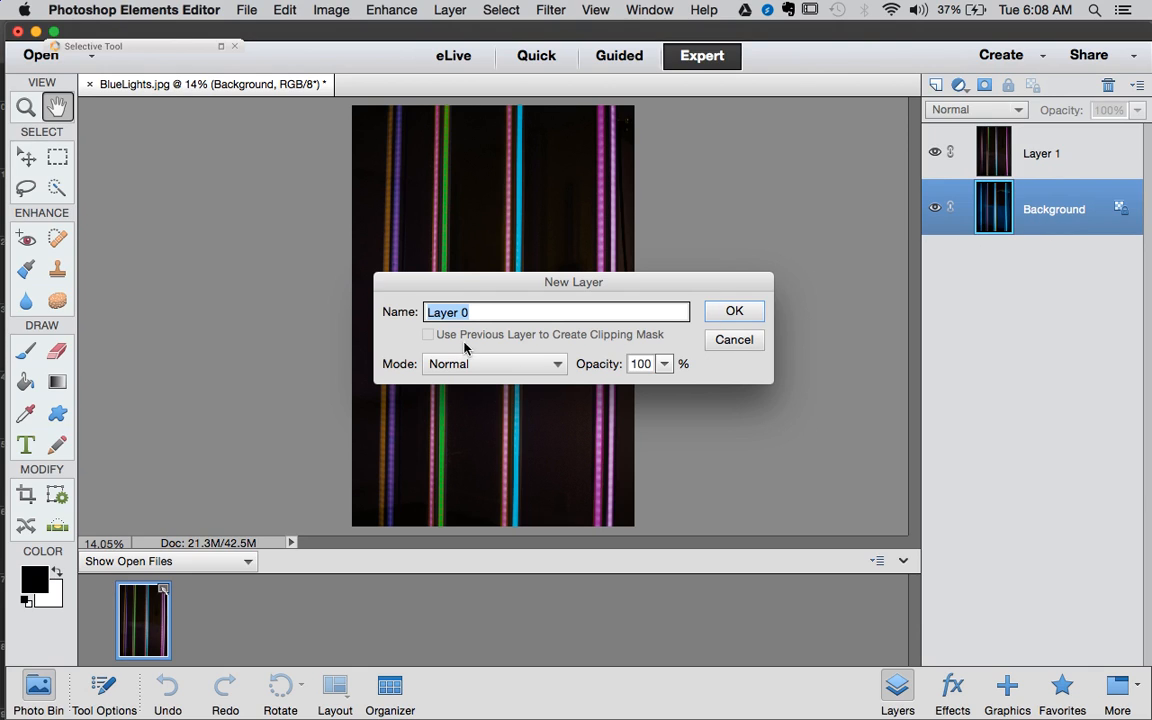
left_click(734, 311)
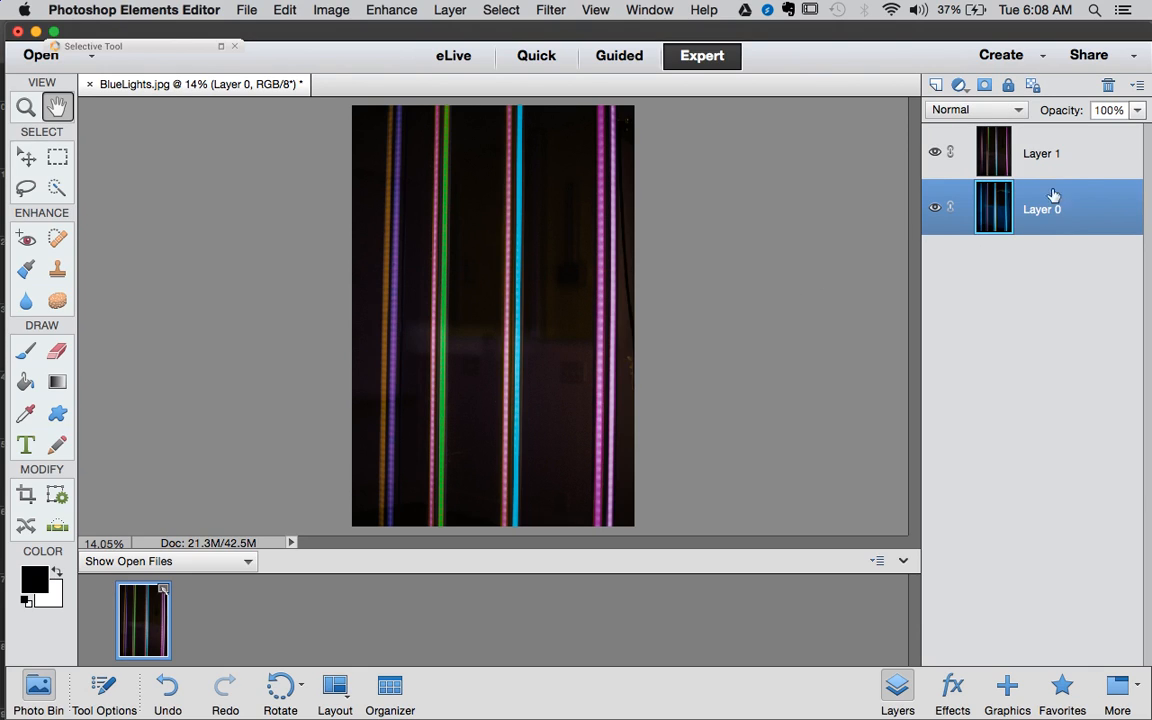
left_click_drag(1090, 208, 1097, 150)
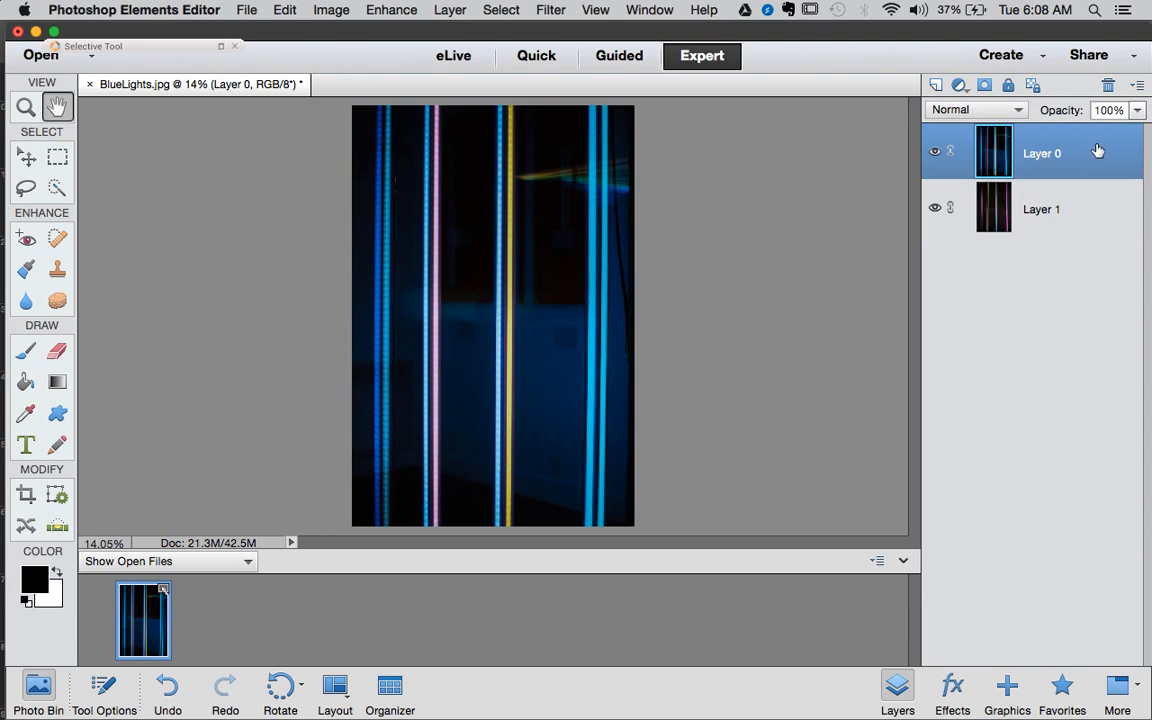
left_click_drag(1090, 200, 1100, 140)
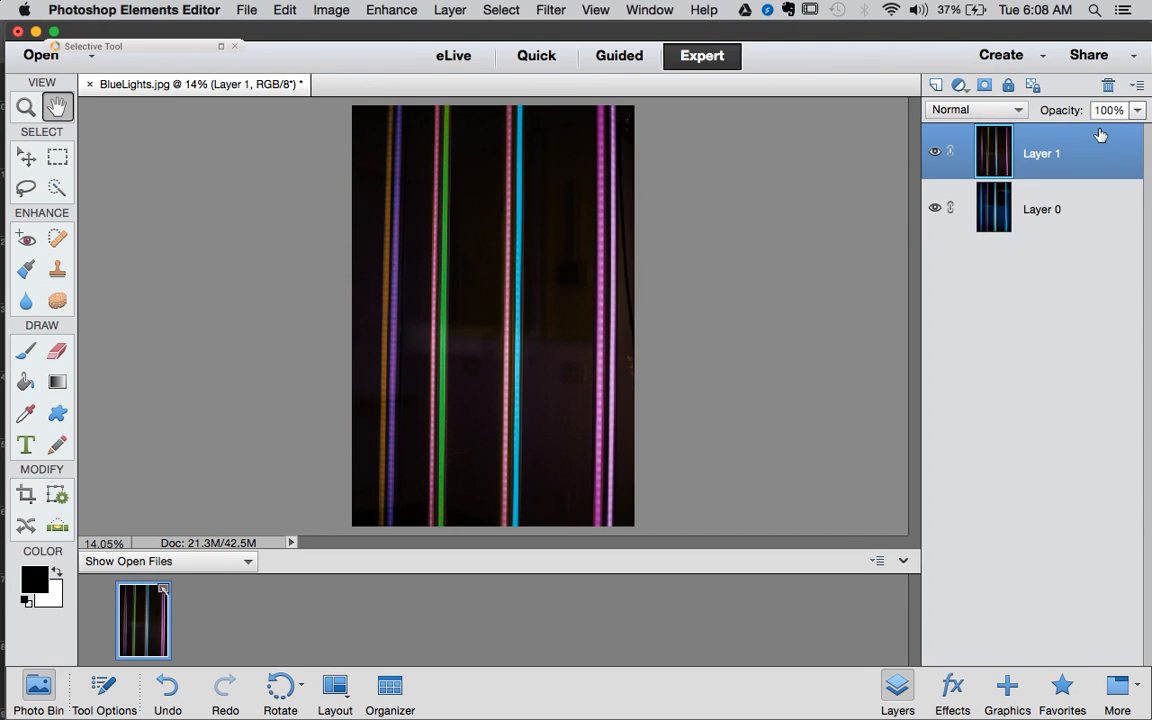
Apply a Radial Blur to Layer 0 with amount 40, Spin method and Good quality, and check it with Layer 1 hidden
left_click(1076, 217)
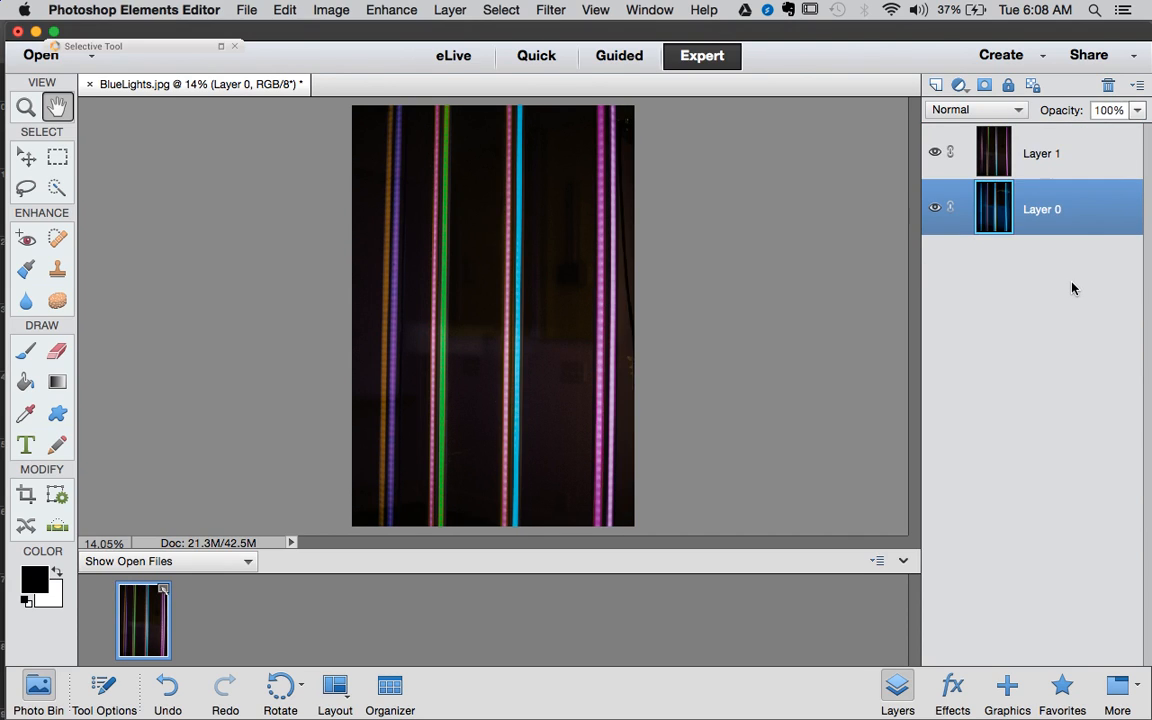
left_click(550, 10)
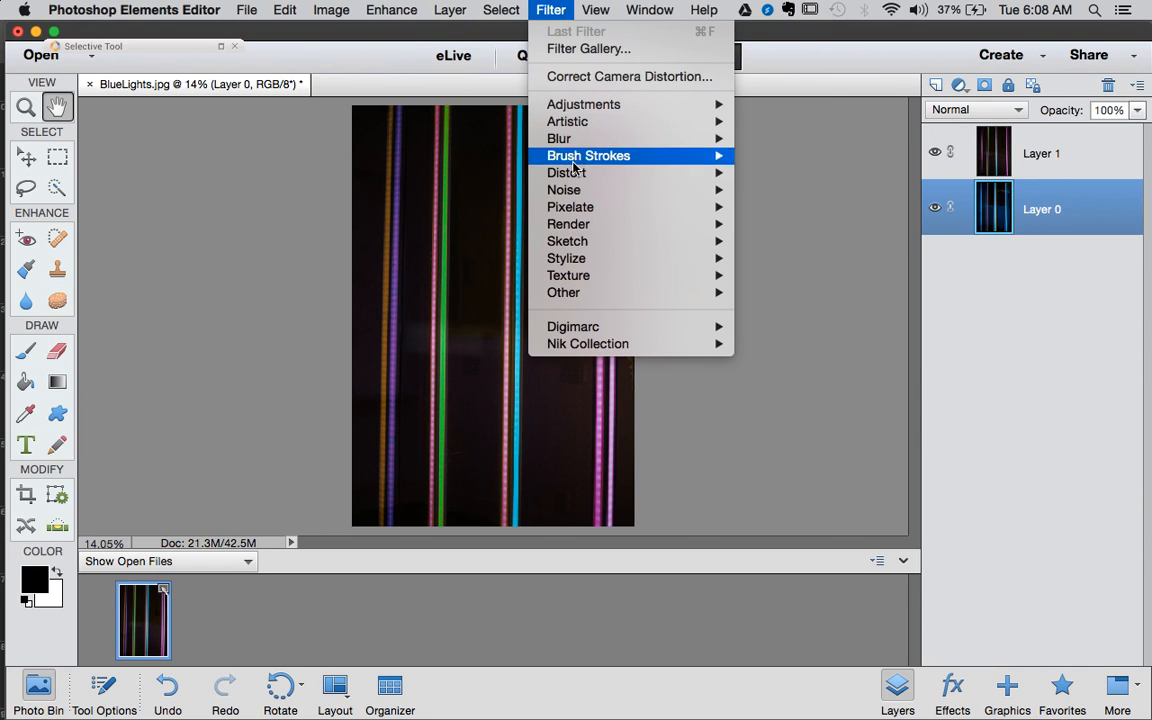
mouse_move(577, 140)
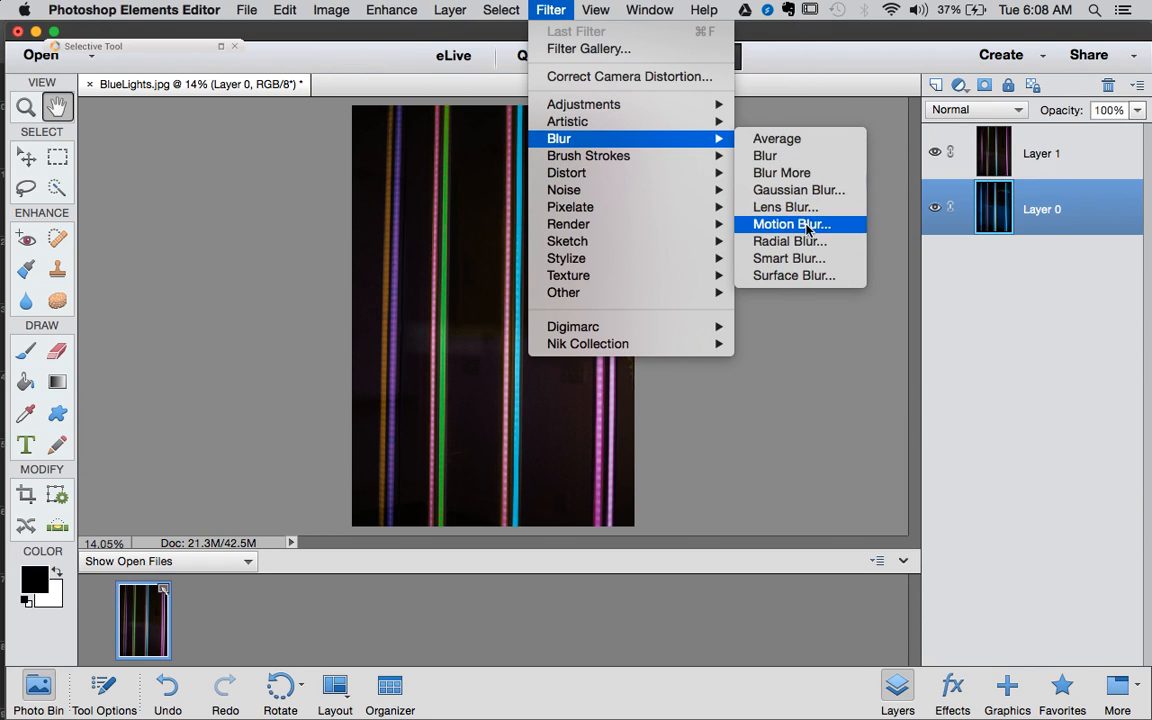
left_click(716, 220)
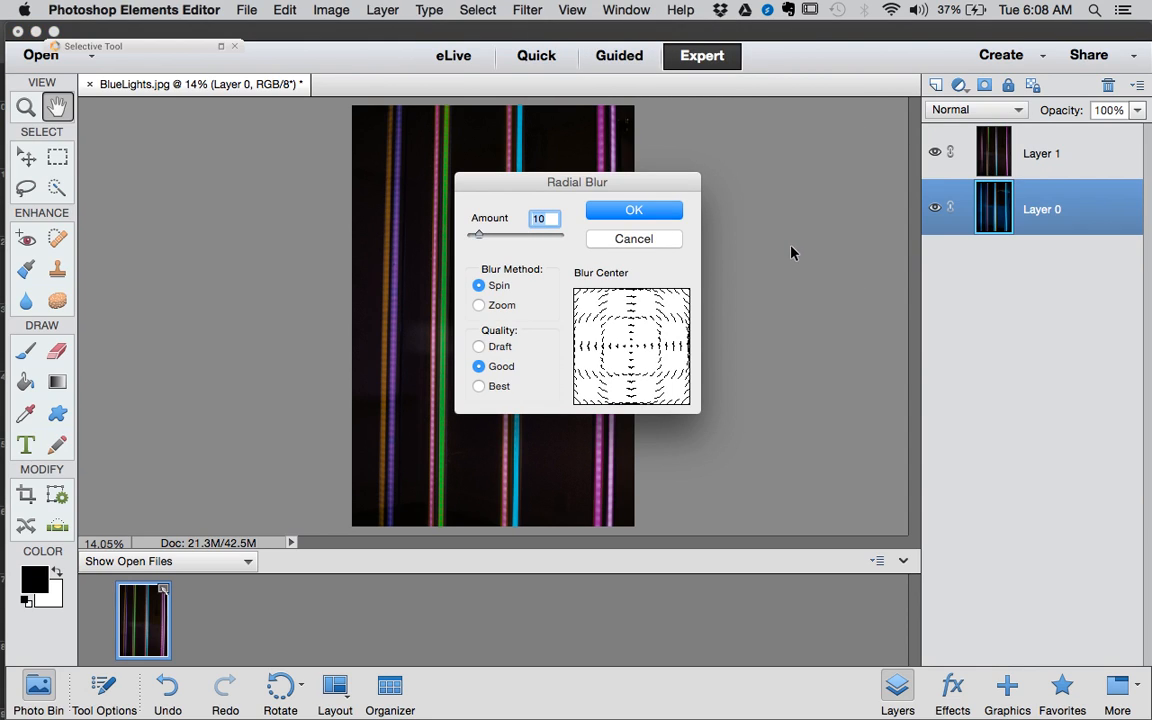
type("40")
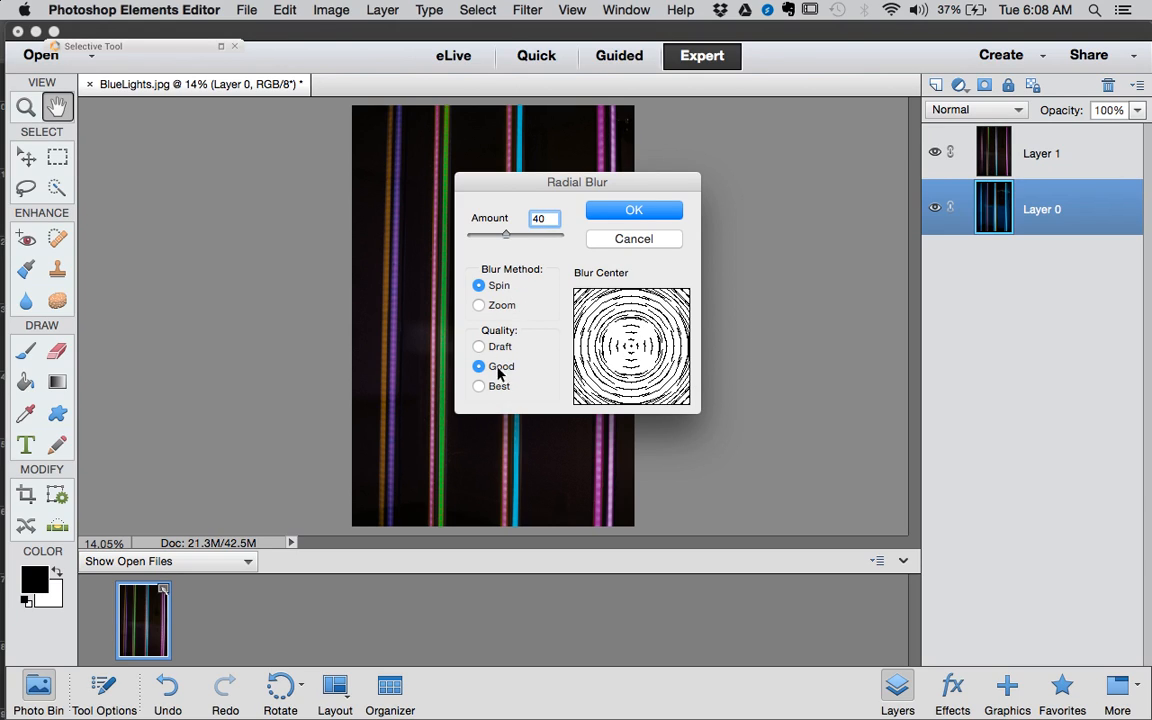
left_click(634, 211)
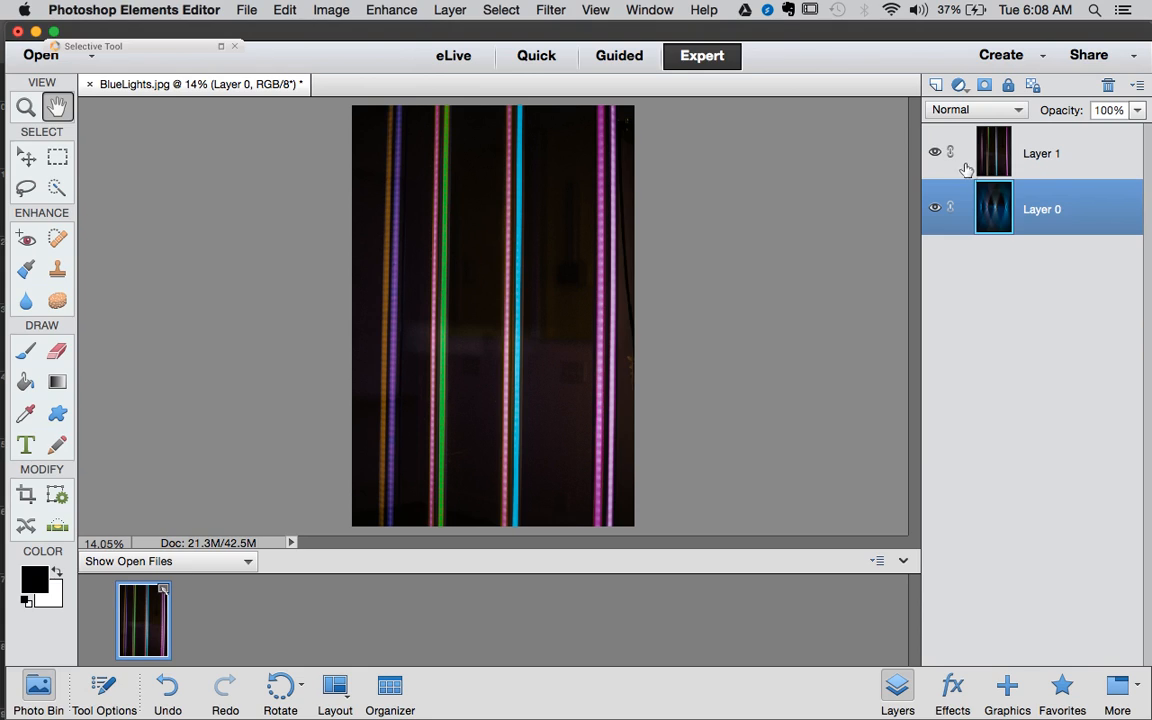
left_click(935, 152)
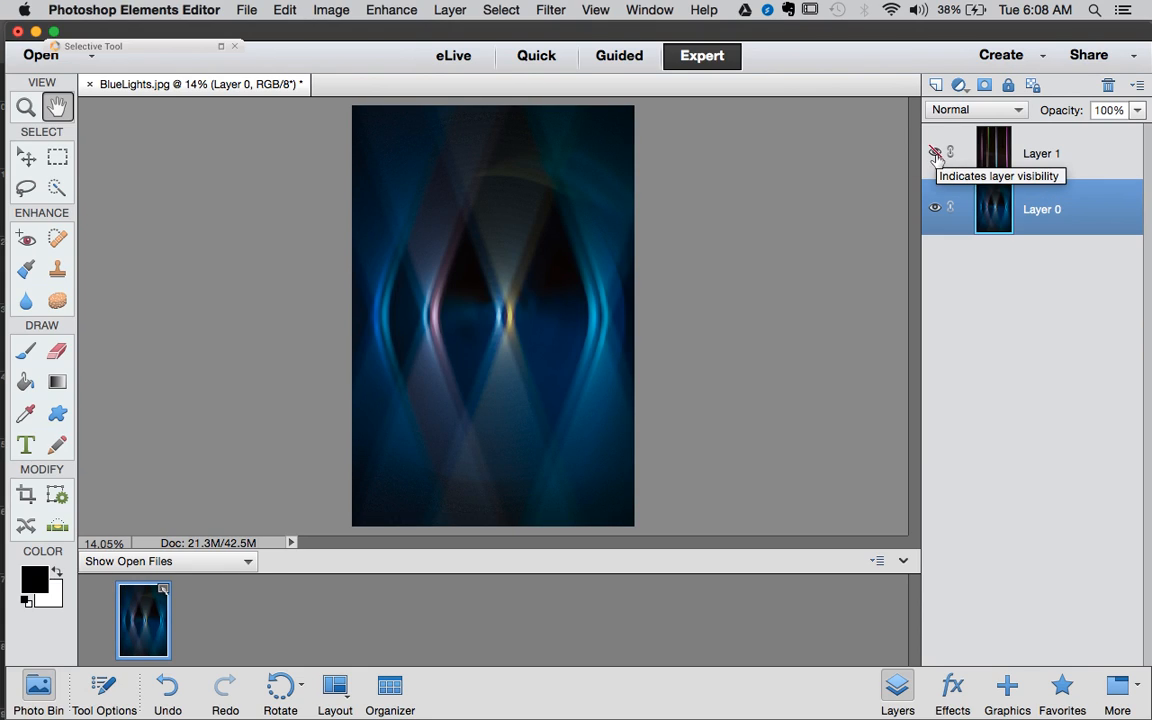
left_click(935, 152)
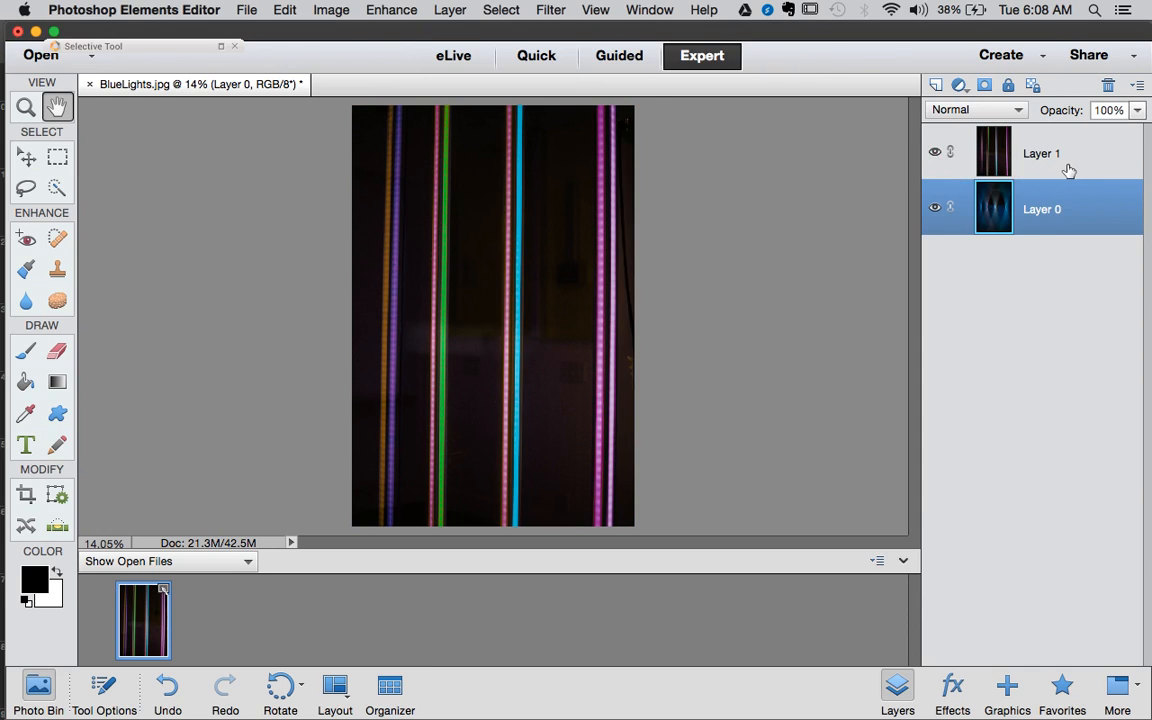
Apply the same Radial Blur to Layer 1 with amount 40, Spin method and Good quality, and compare it with the layer beneath
left_click(961, 154)
left_click(593, 8)
mouse_move(551, 9)
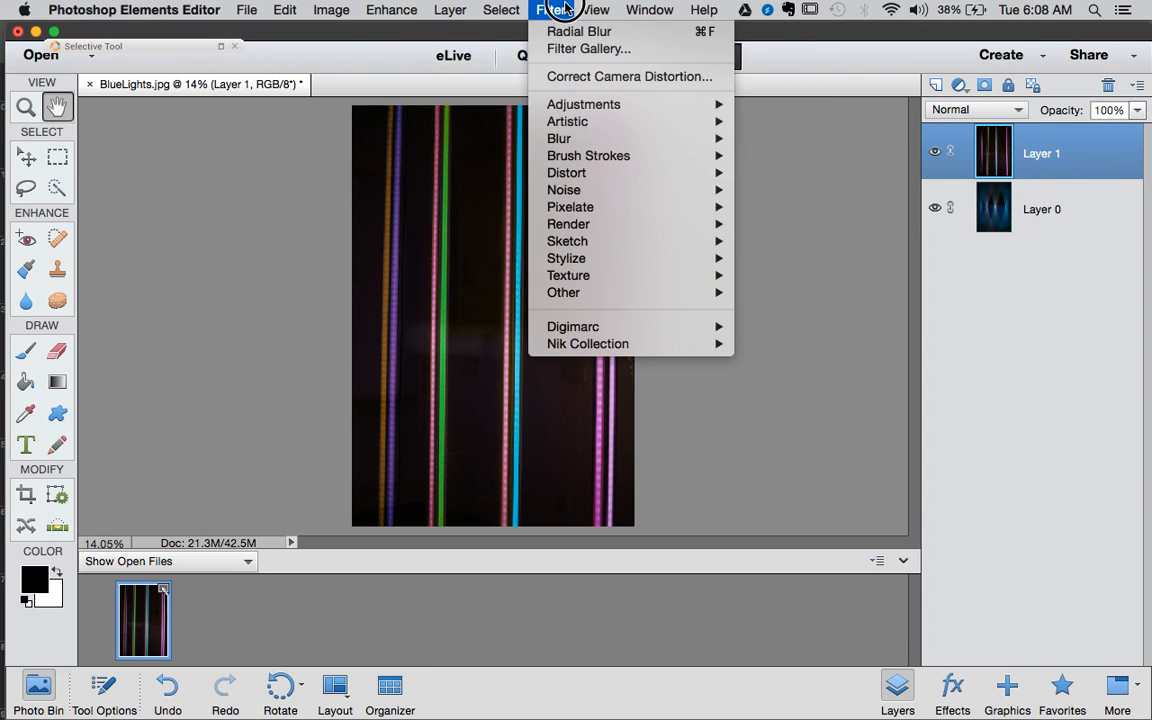
mouse_move(589, 139)
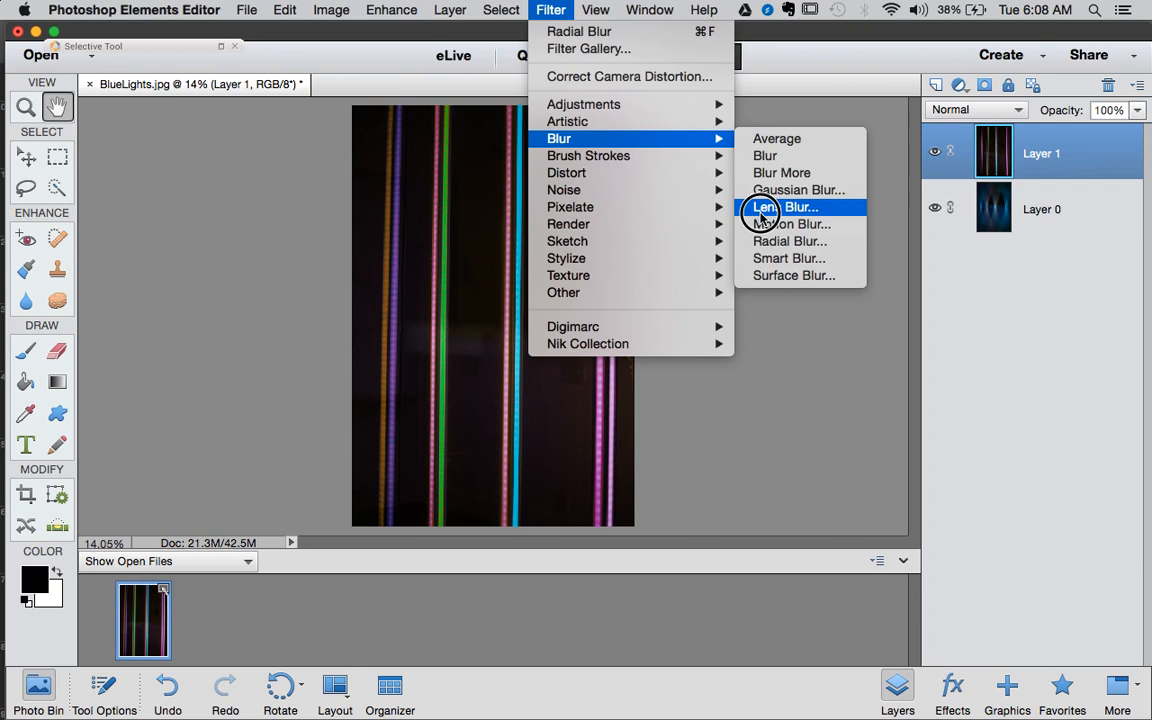
left_click(764, 243)
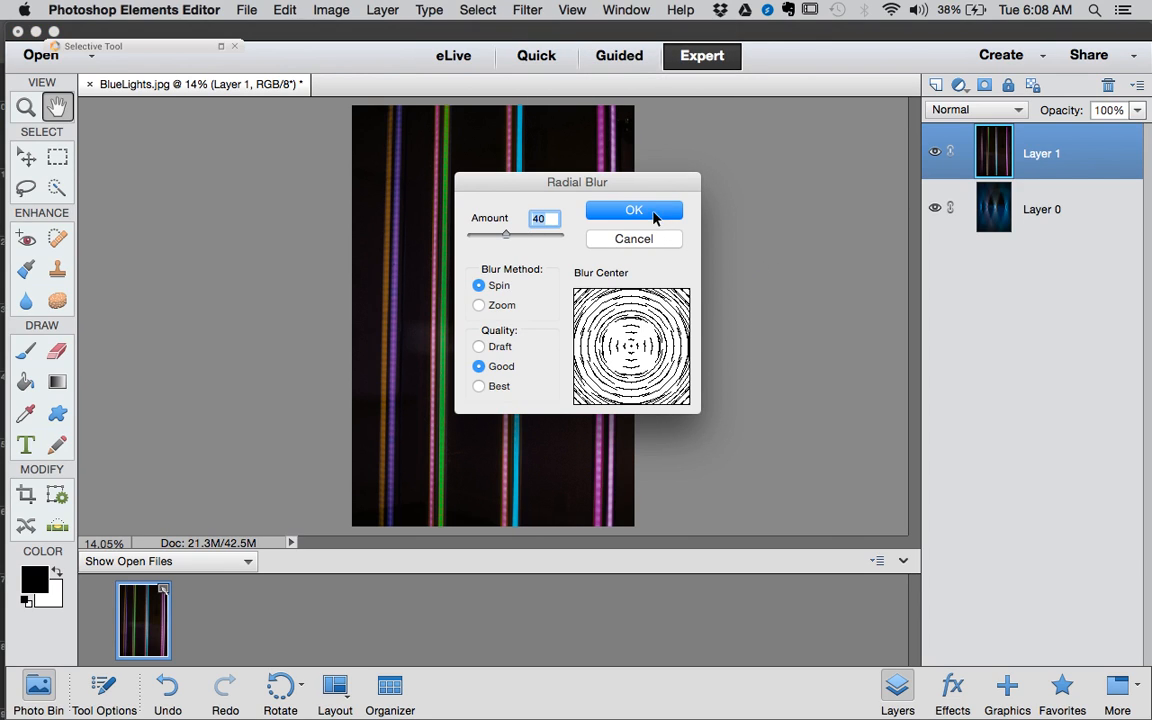
left_click(655, 217)
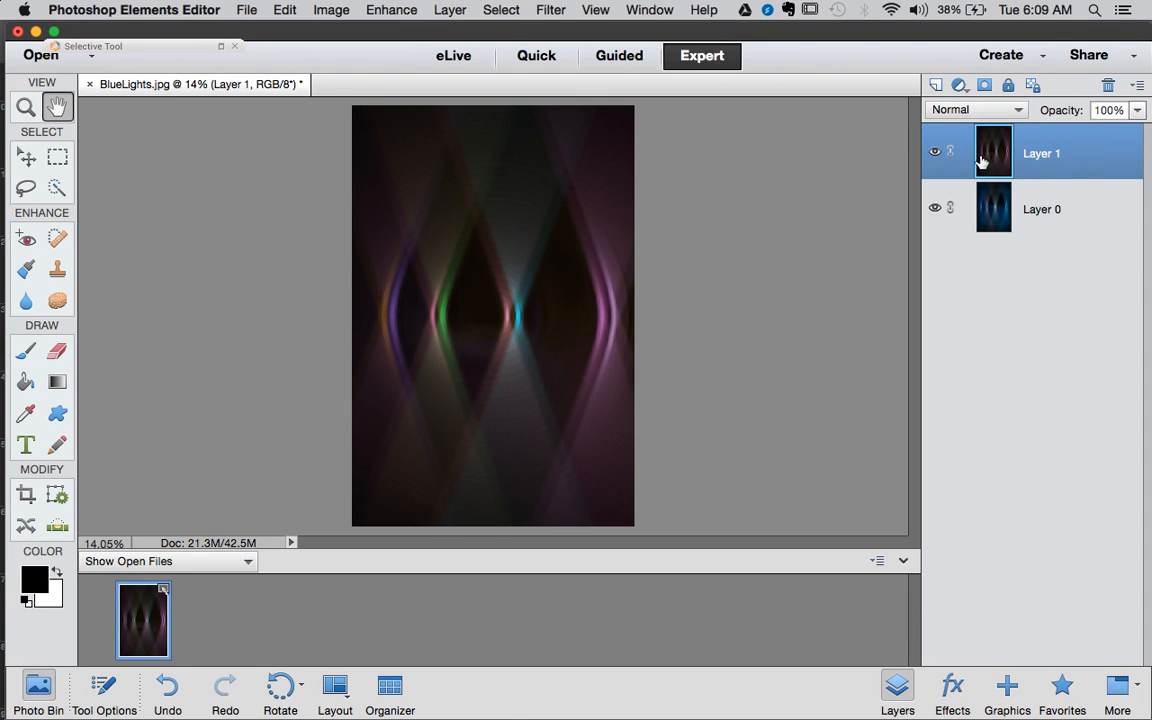
left_click(935, 152)
left_click(935, 152)
Try the Multiply, Color Burn and Screen blend modes on Layer 1, and set it to Overlay
left_click(1010, 112)
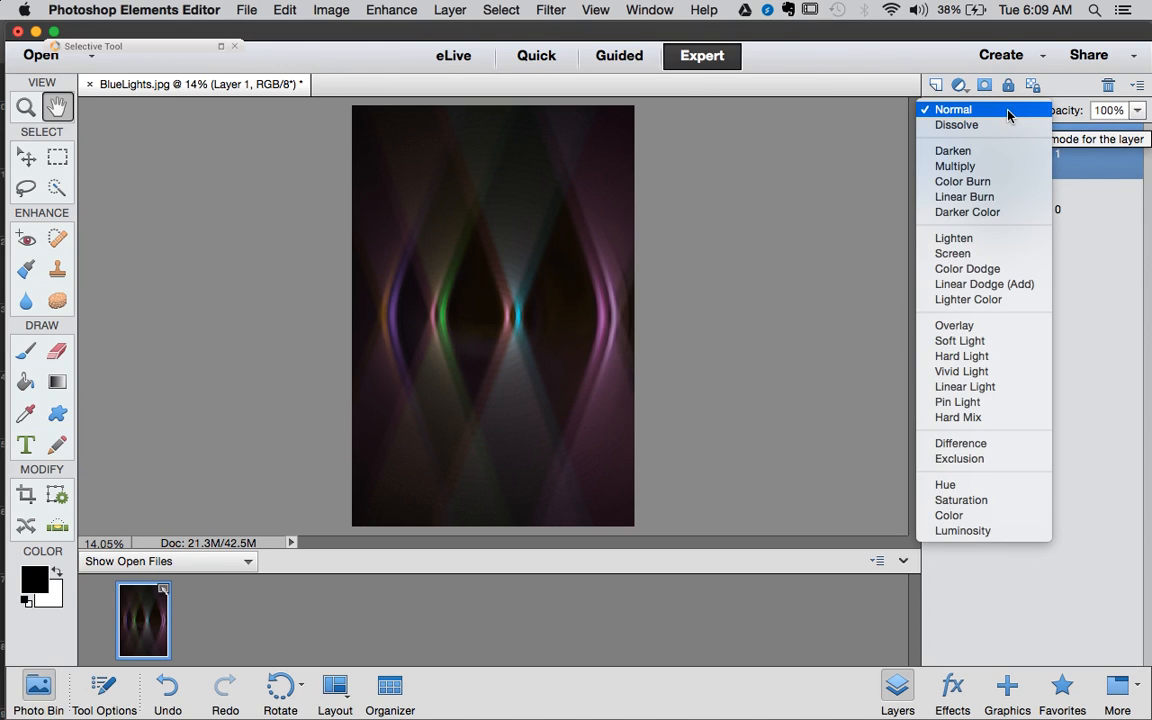
left_click(981, 170)
left_click(994, 112)
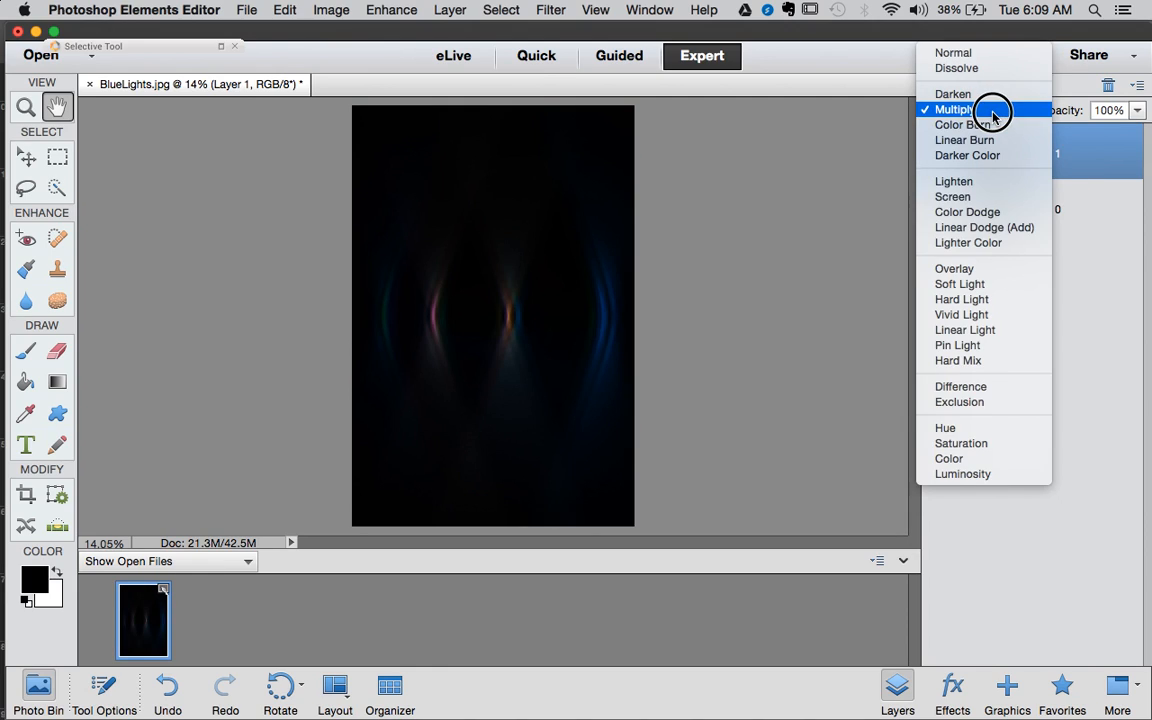
left_click(997, 124)
left_click(995, 110)
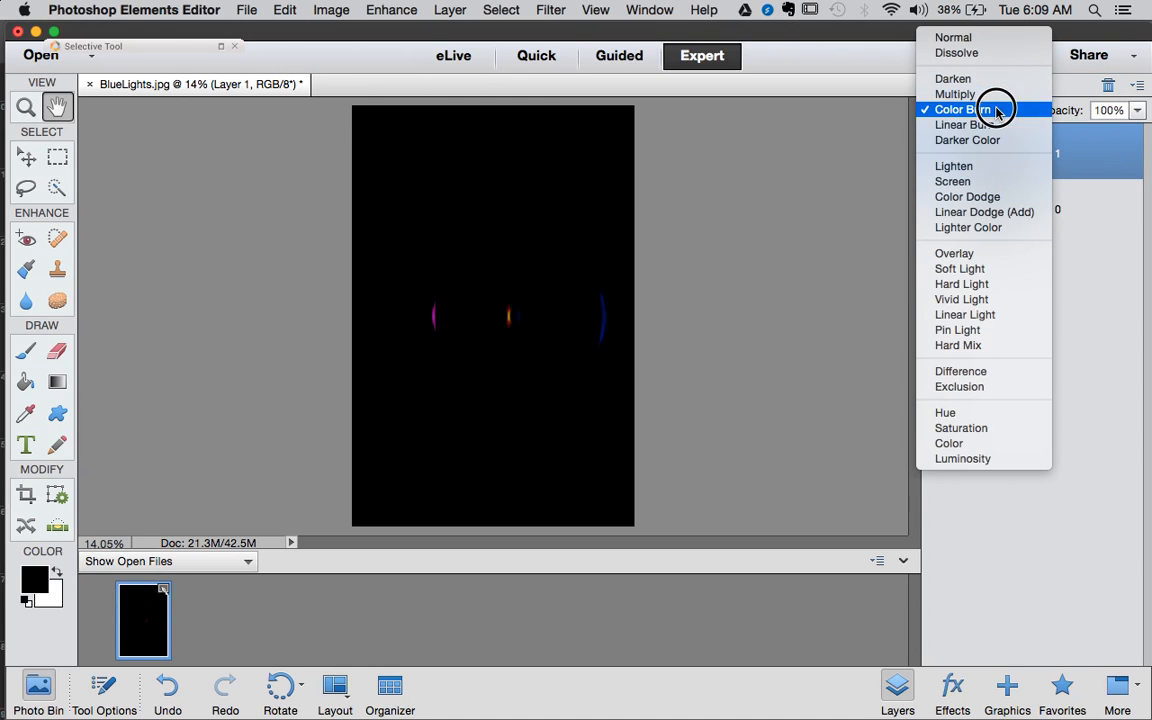
left_click(955, 162)
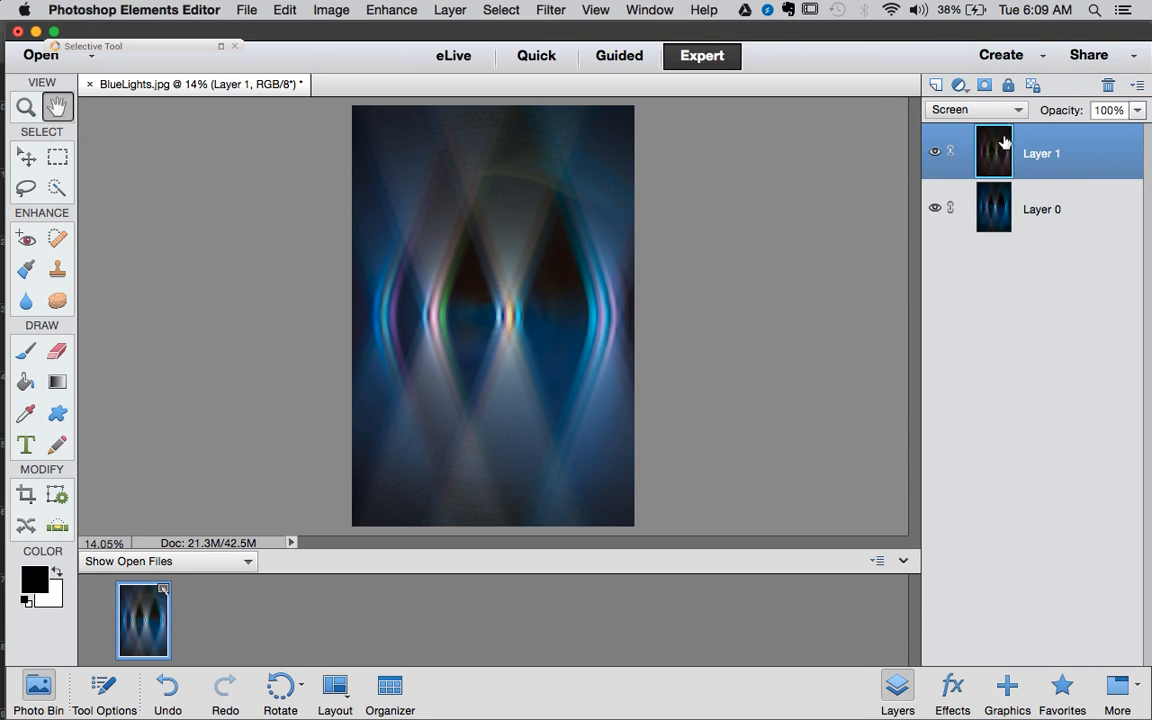
left_click(995, 110)
left_click(993, 180)
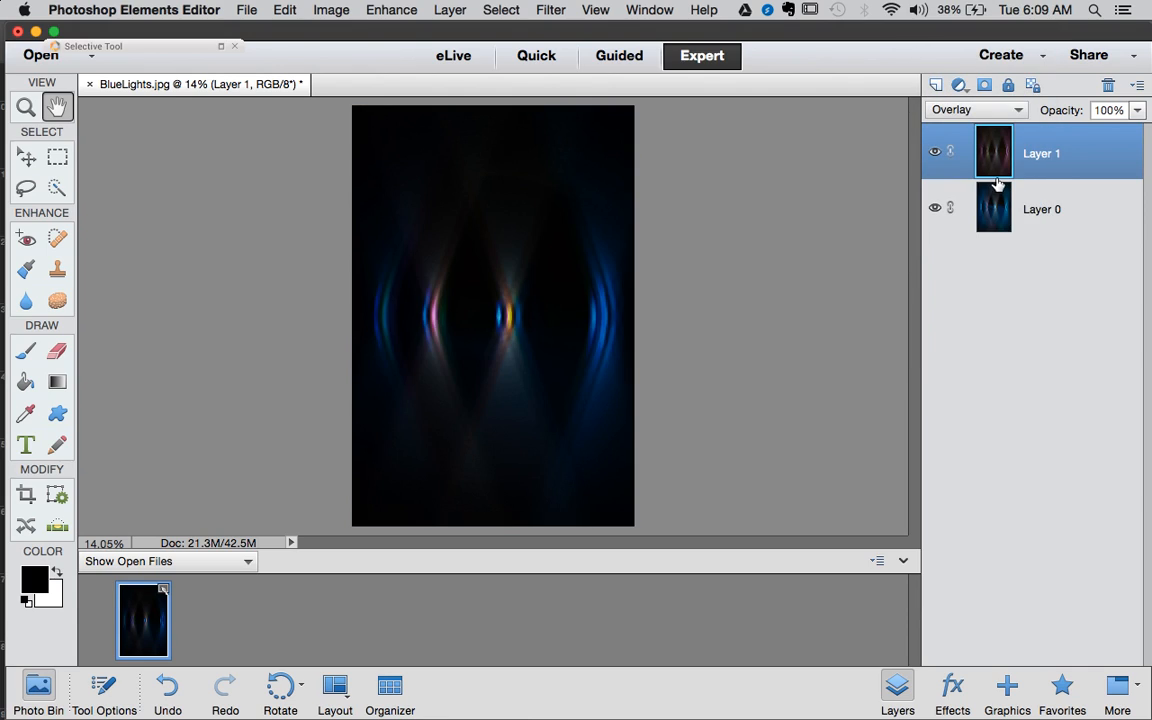
Try the Hard Light and Hard Mix blend modes on Layer 1, set it to Screen, and preview each layer with the other hidden
left_click(993, 110)
left_click(993, 140)
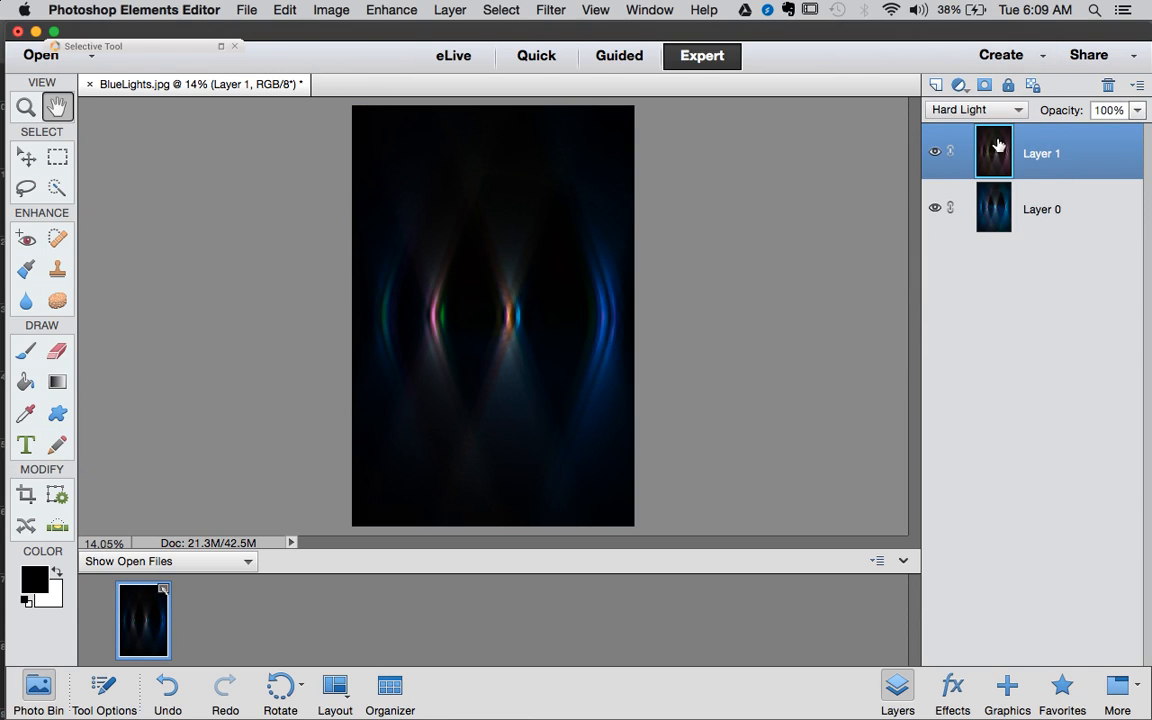
left_click(995, 110)
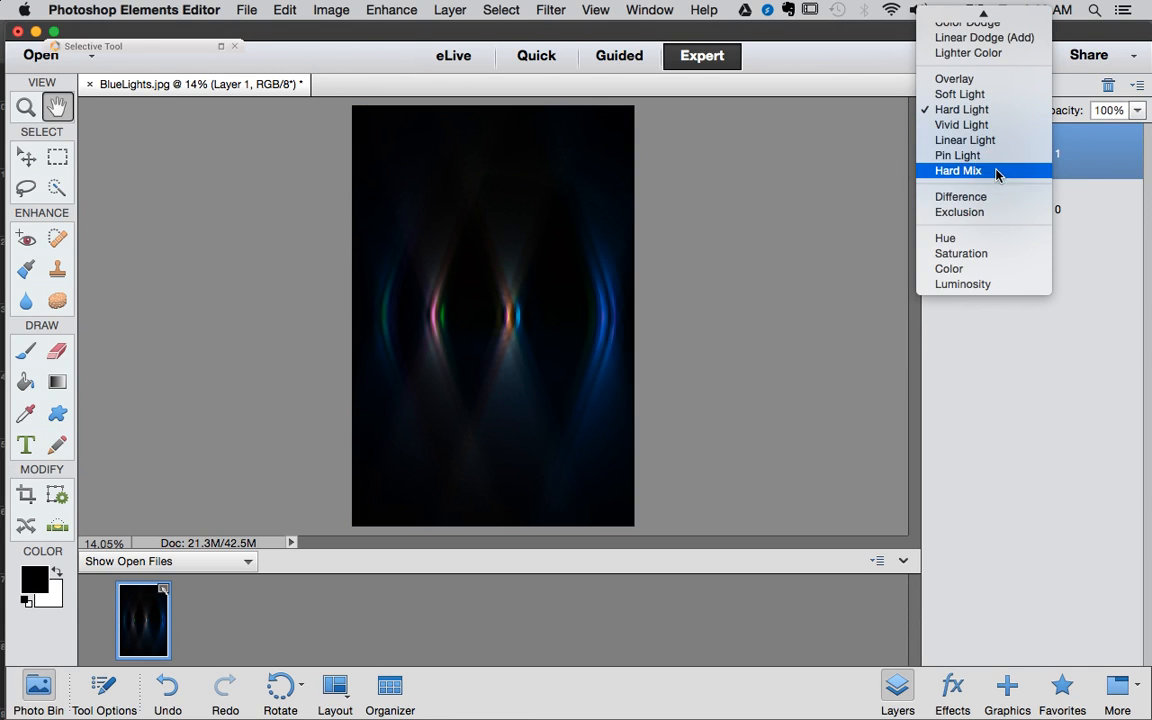
left_click(992, 170)
left_click(995, 110)
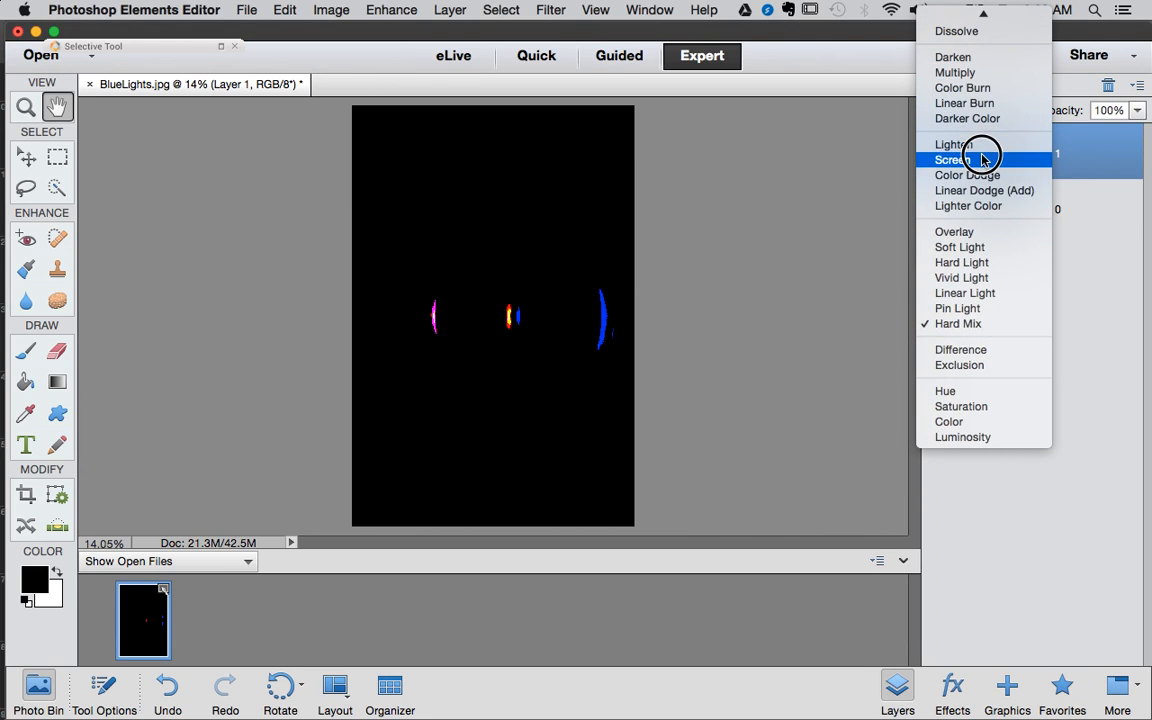
left_click(982, 157)
left_click(935, 153)
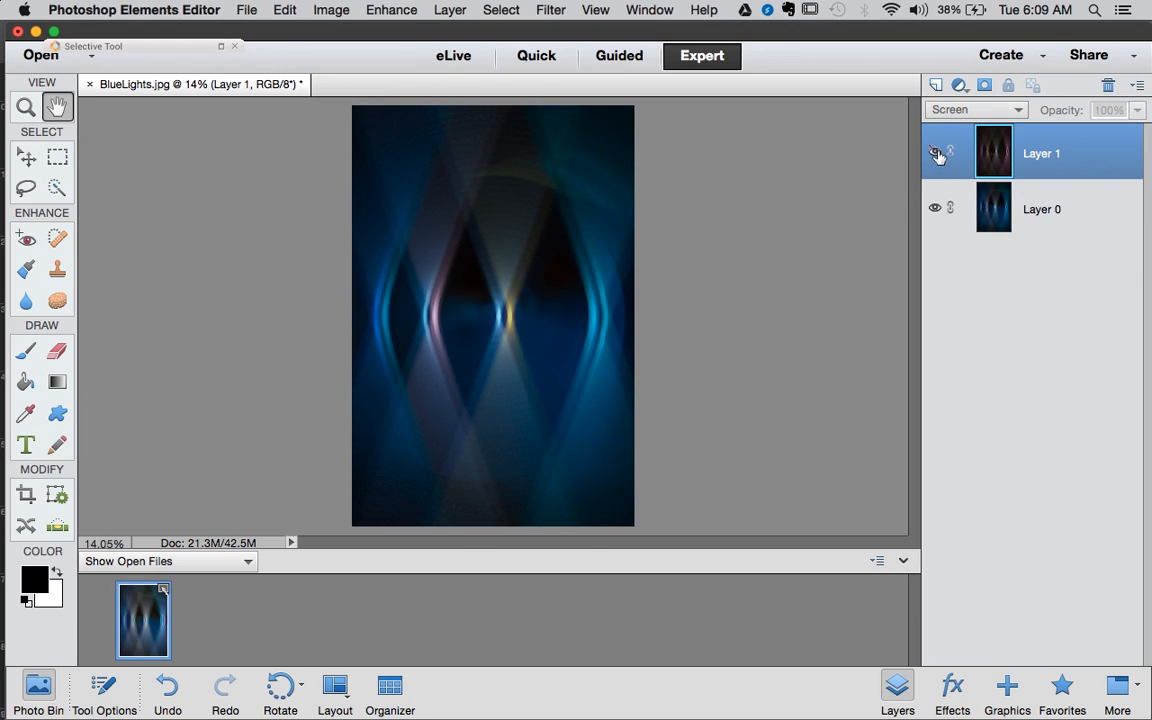
left_click(935, 153)
left_click(935, 207)
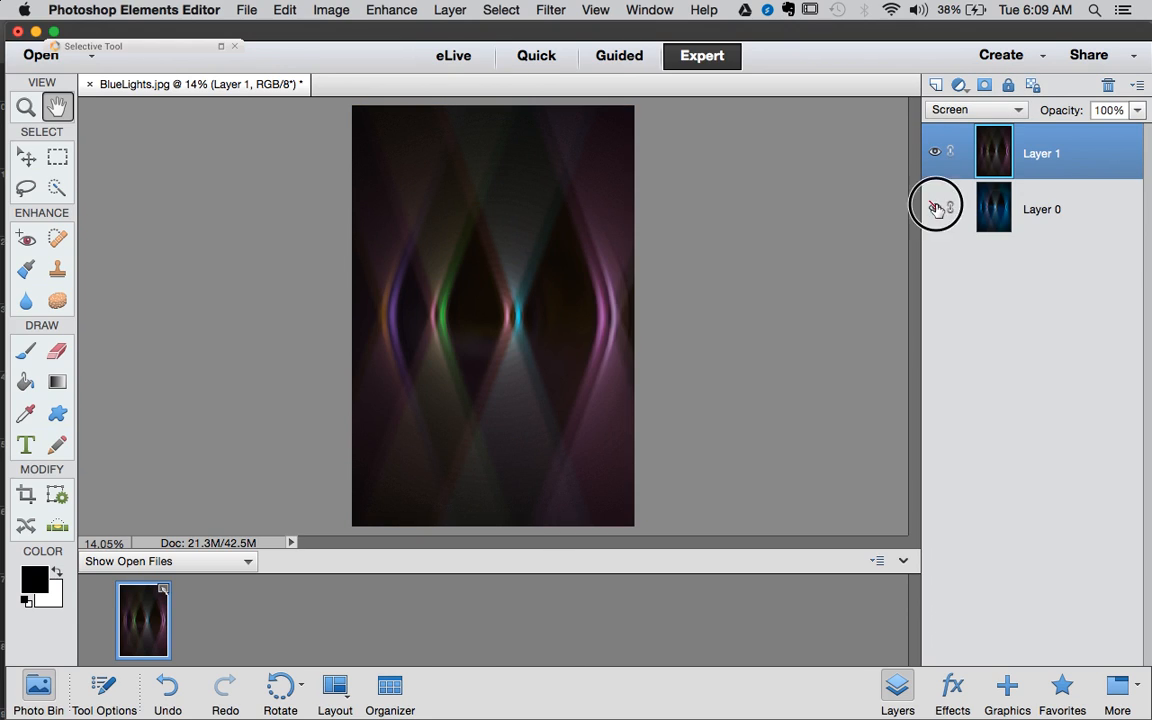
left_click(935, 207)
Move Layer 1 slightly to the right so its light streaks are offset from those of Layer 0, comparing with Layer 1 hidden
key("v")
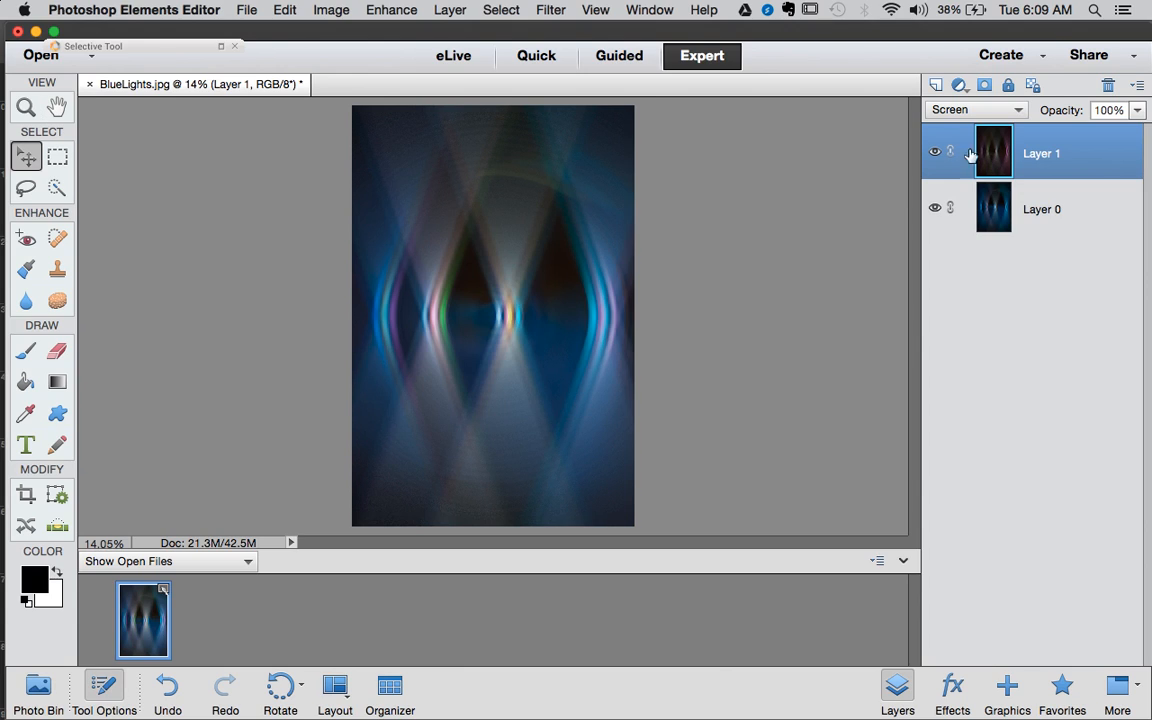
left_click_drag(534, 352, 555, 362)
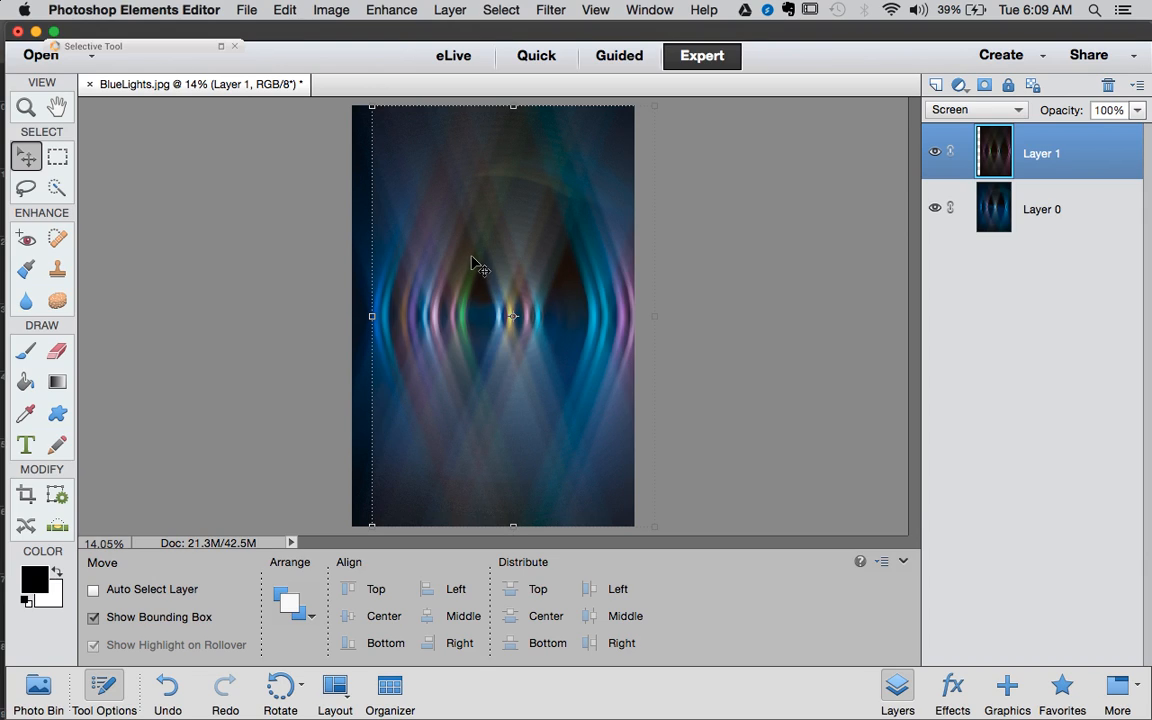
key("p")
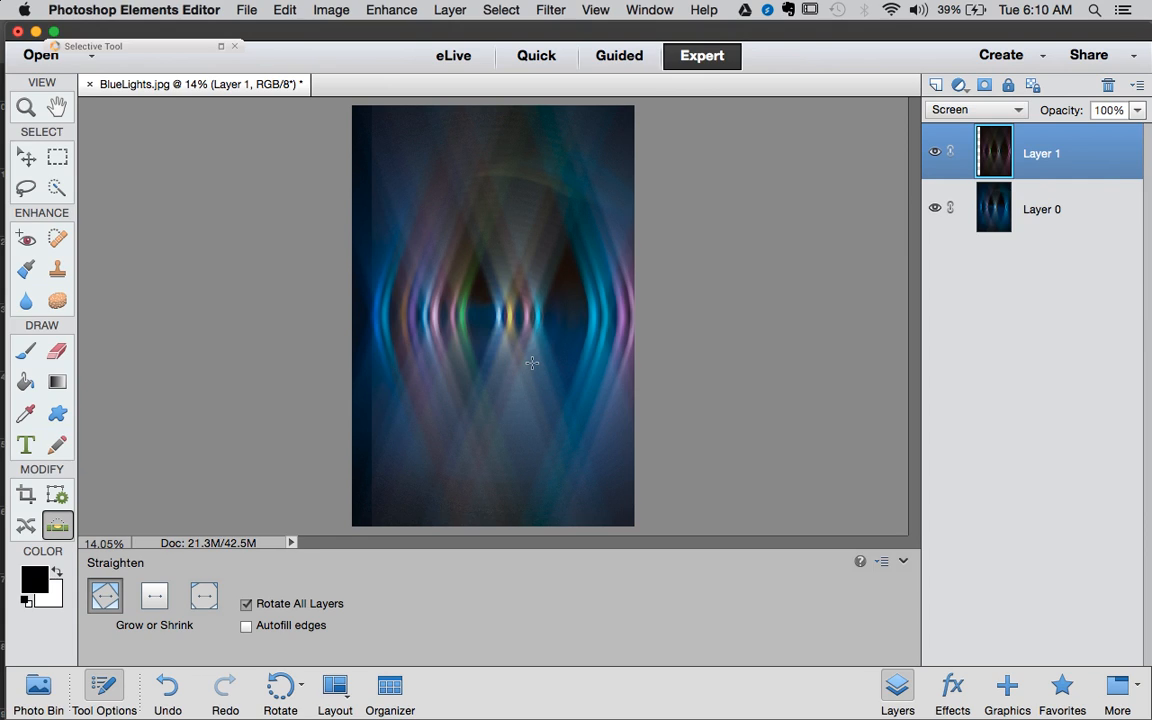
left_click(936, 153)
left_click(936, 153)
key("v")
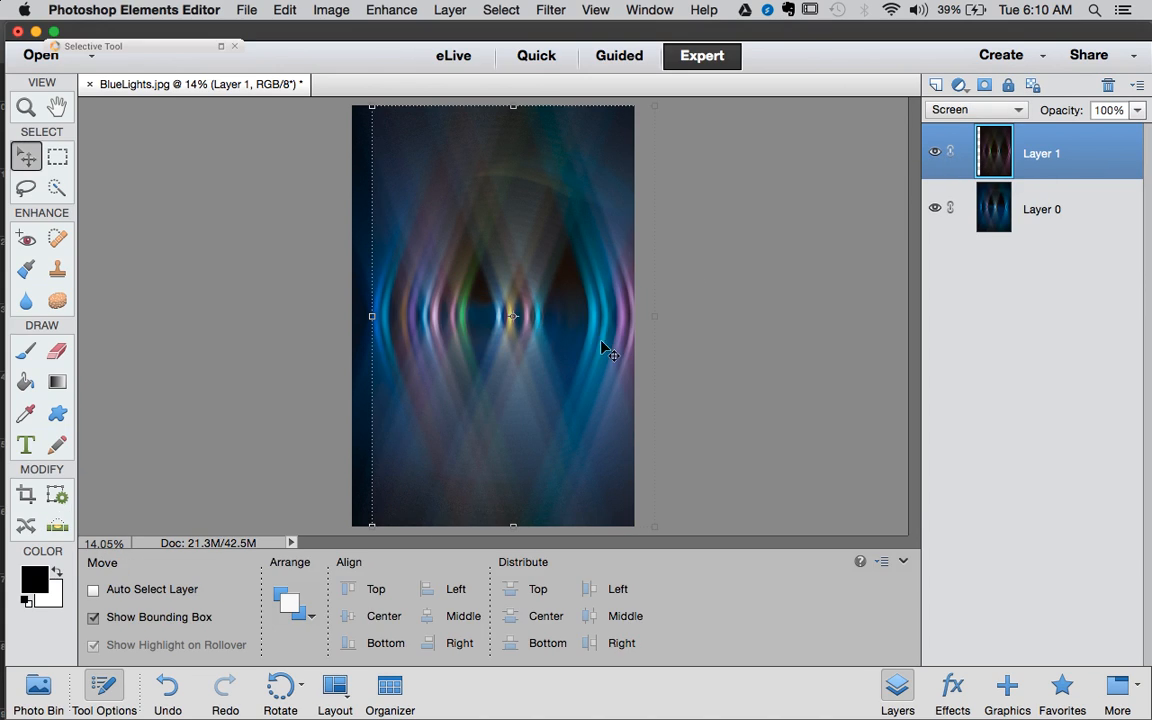
left_click_drag(540, 383, 547, 383)
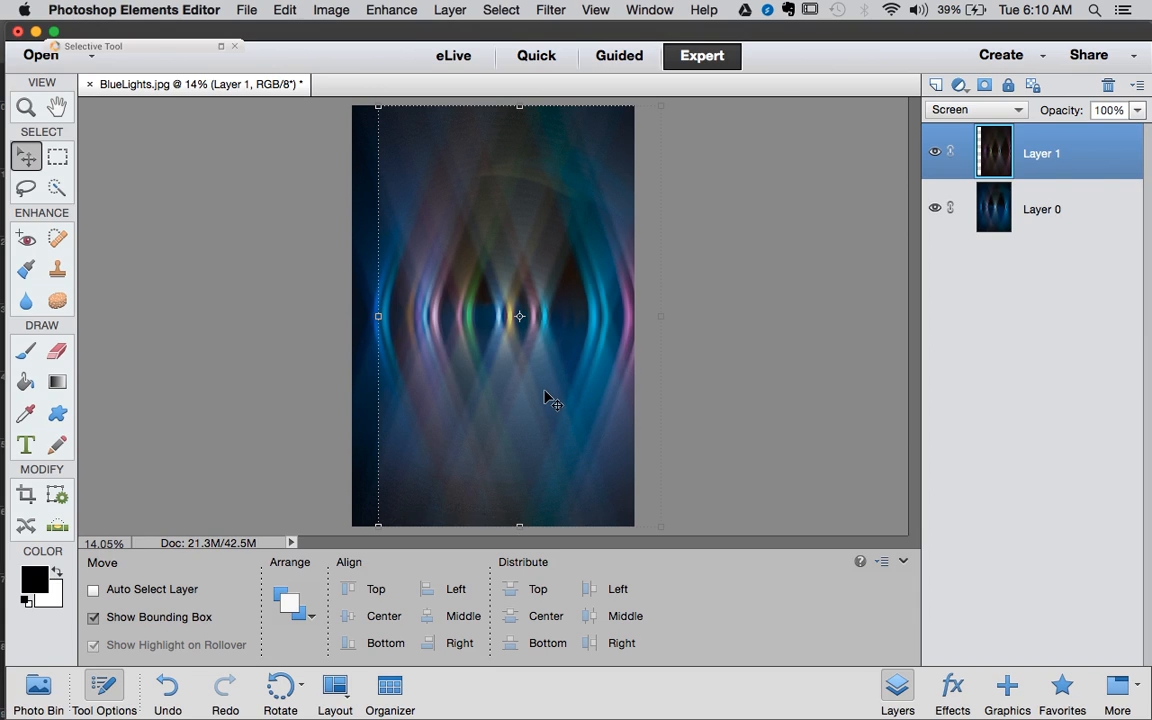
key("p")
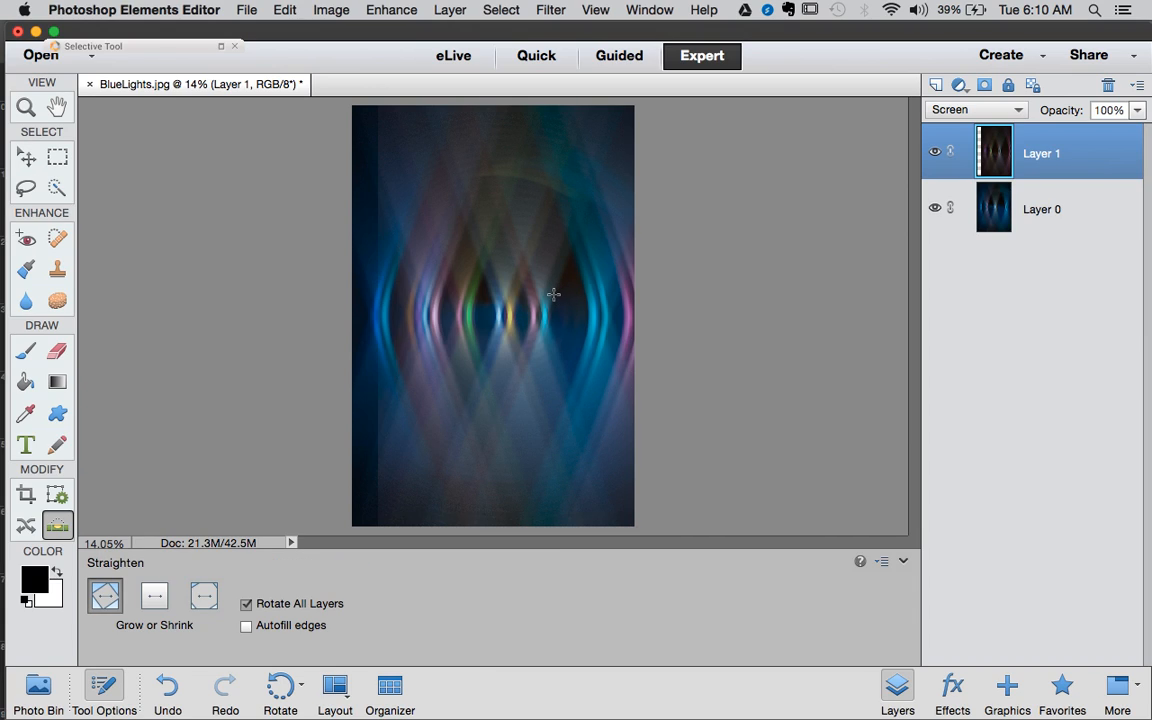
Add a layer mask to Layer 1 and try painting black along its left edge with the Impressionist Brush at 362 px
key("b")
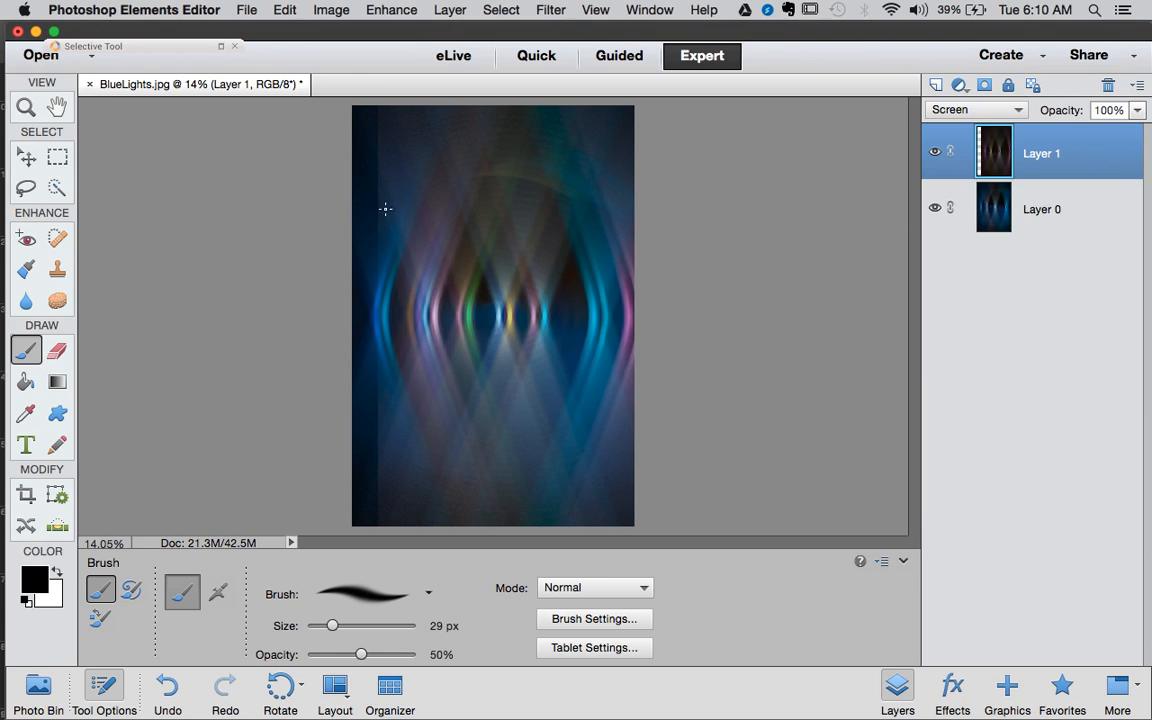
left_click(986, 88)
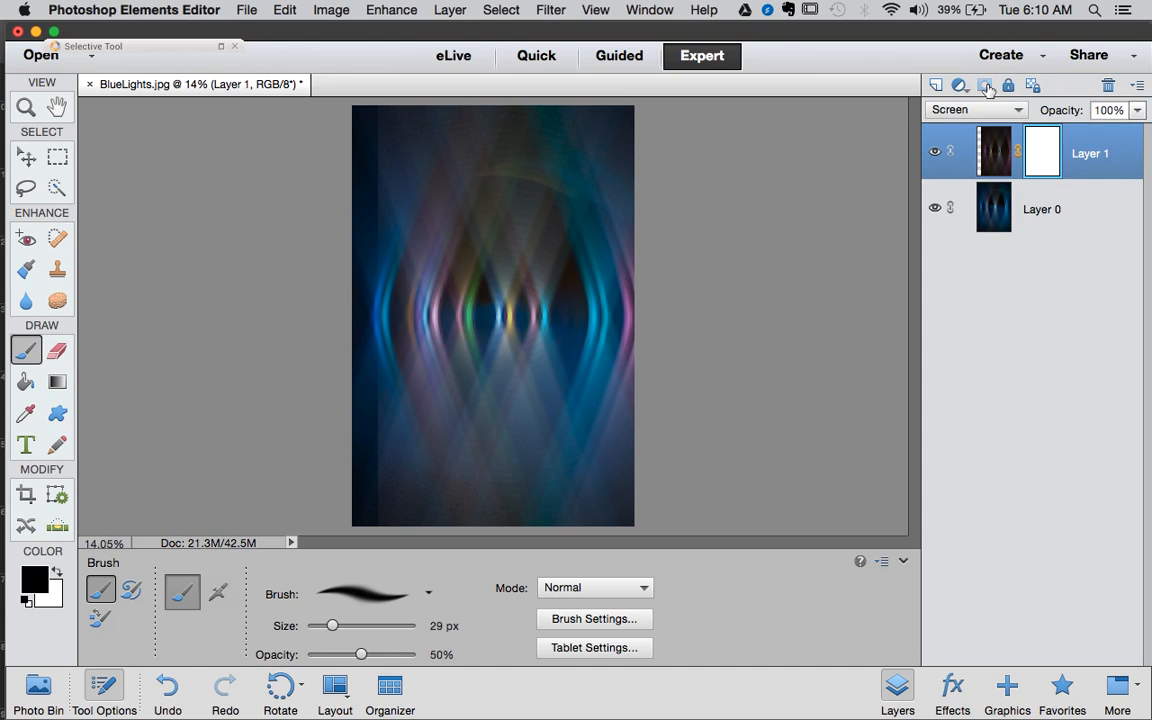
key("b")
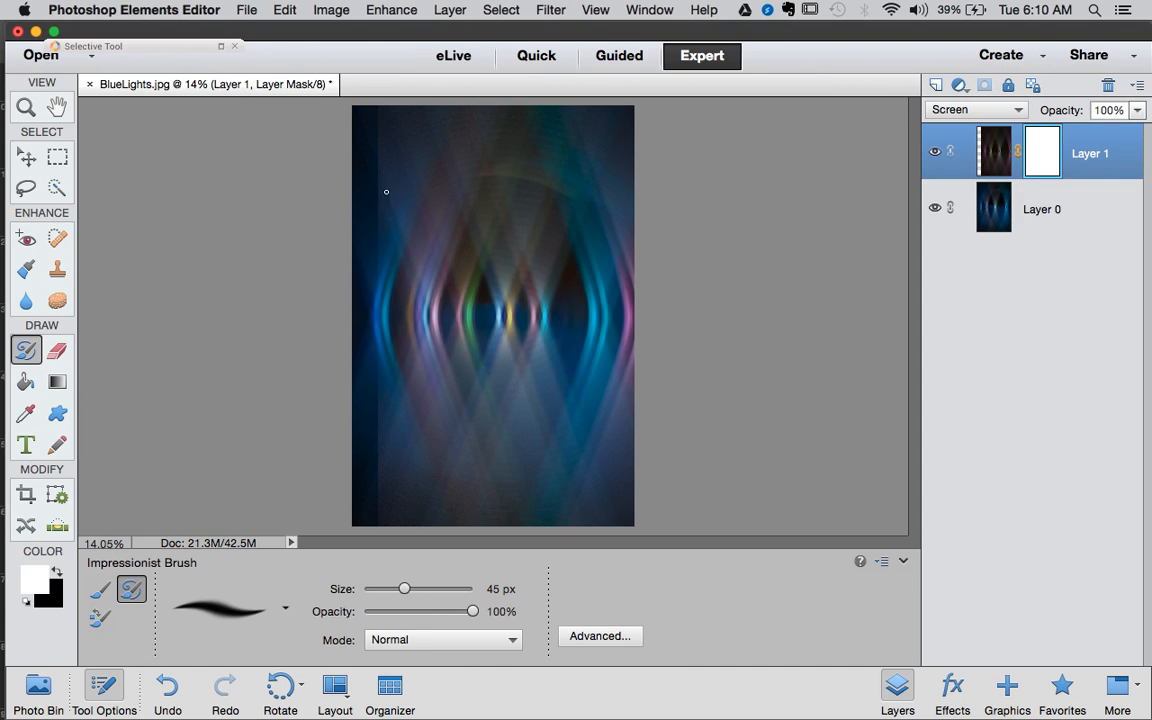
mouse_move(402, 181)
left_mouse_down()
mouse_move(398, 155)
mouse_move(424, 159)
left_mouse_up()
key("x")
left_click(373, 138)
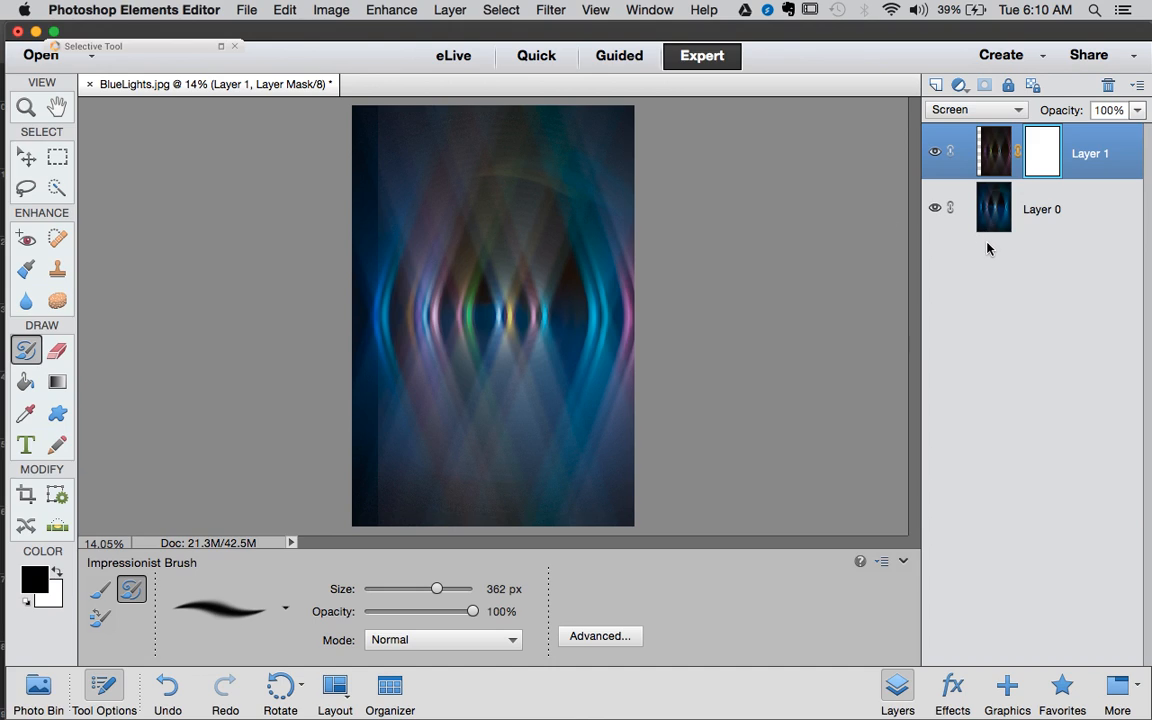
left_click(374, 497)
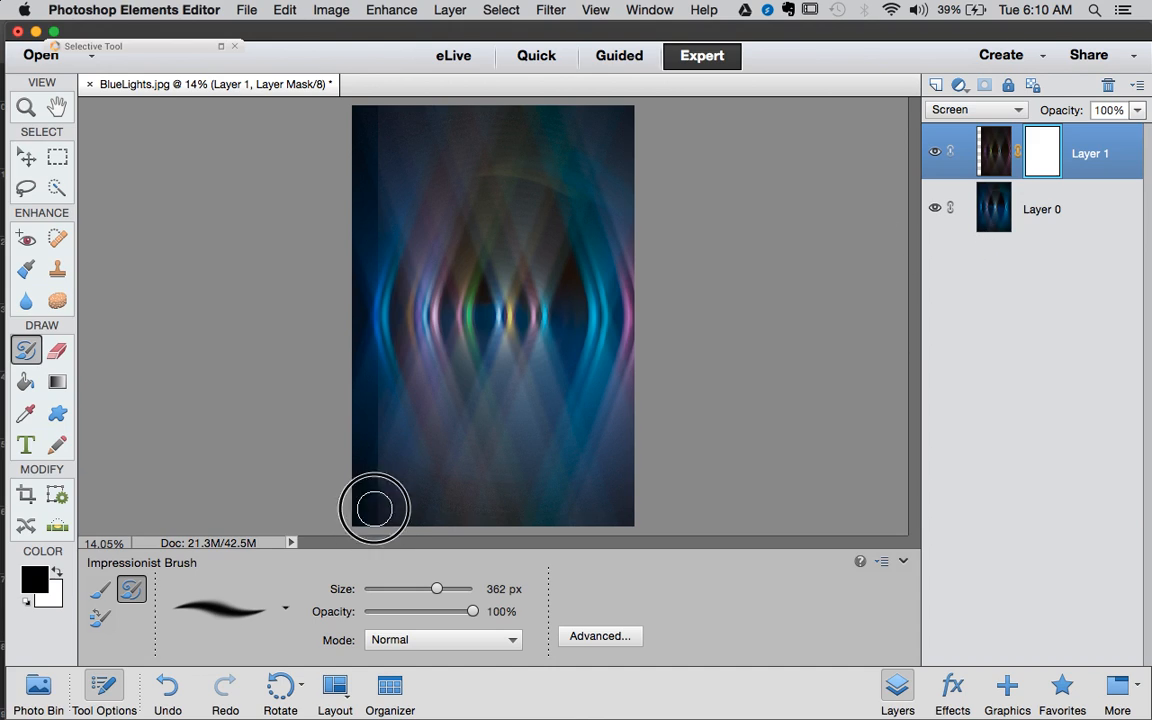
Try moving the layer mask to Layer 0 and painting with the Impressionist Brush, undo the stroke, and return the mask to Layer 1
left_click_drag(1040, 165, 1040, 210)
left_click(375, 165)
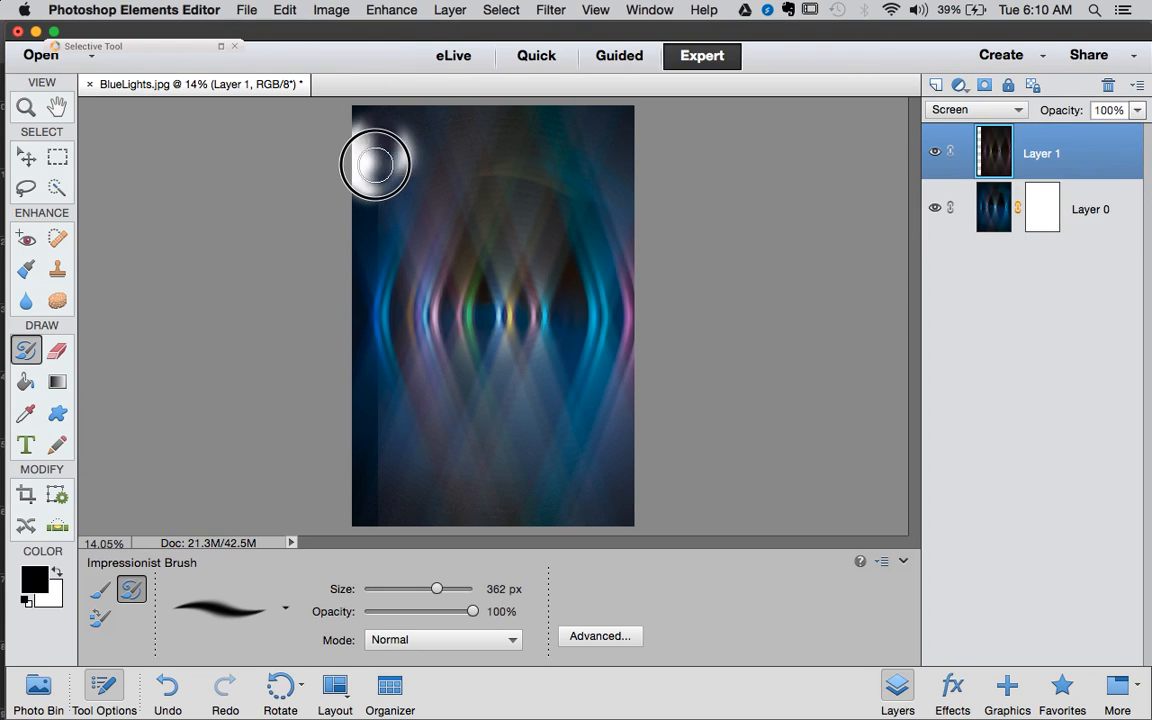
key("super+z")
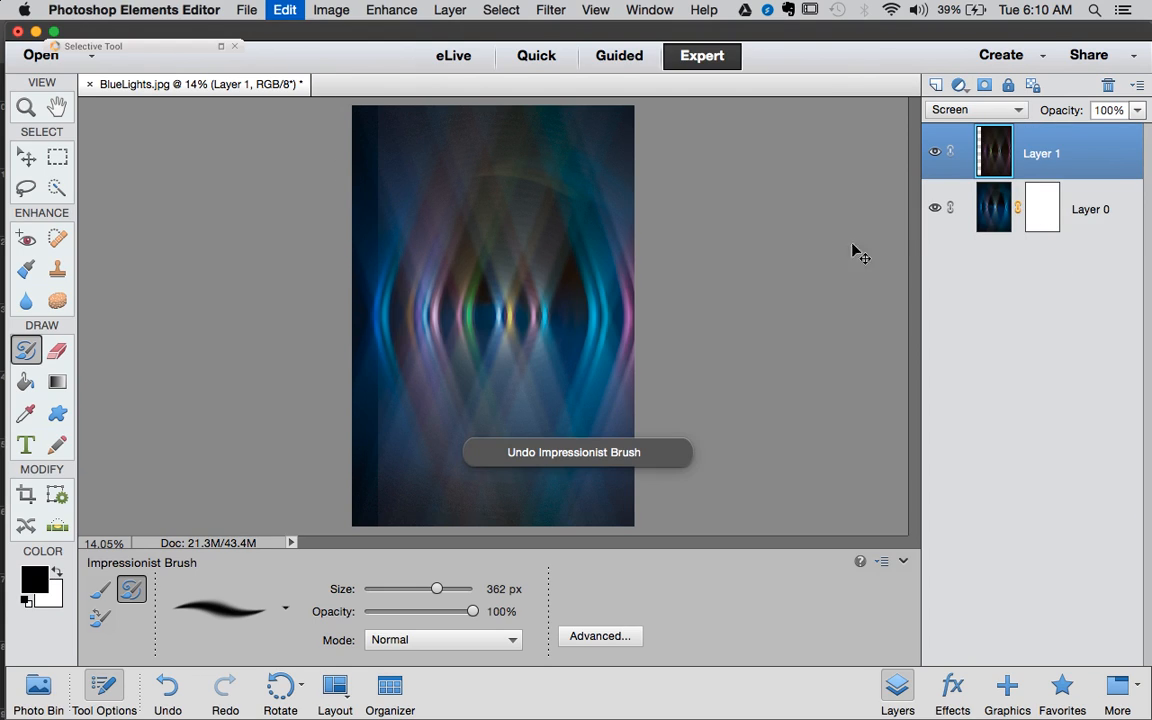
left_click(938, 198)
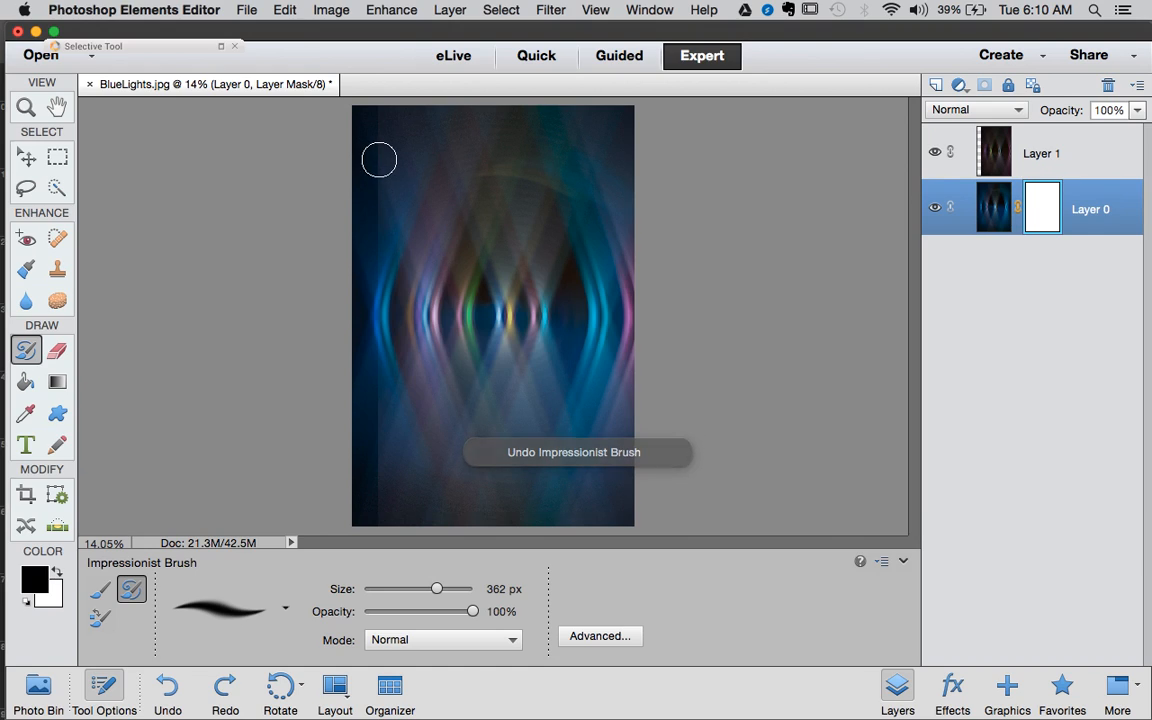
left_click(368, 150)
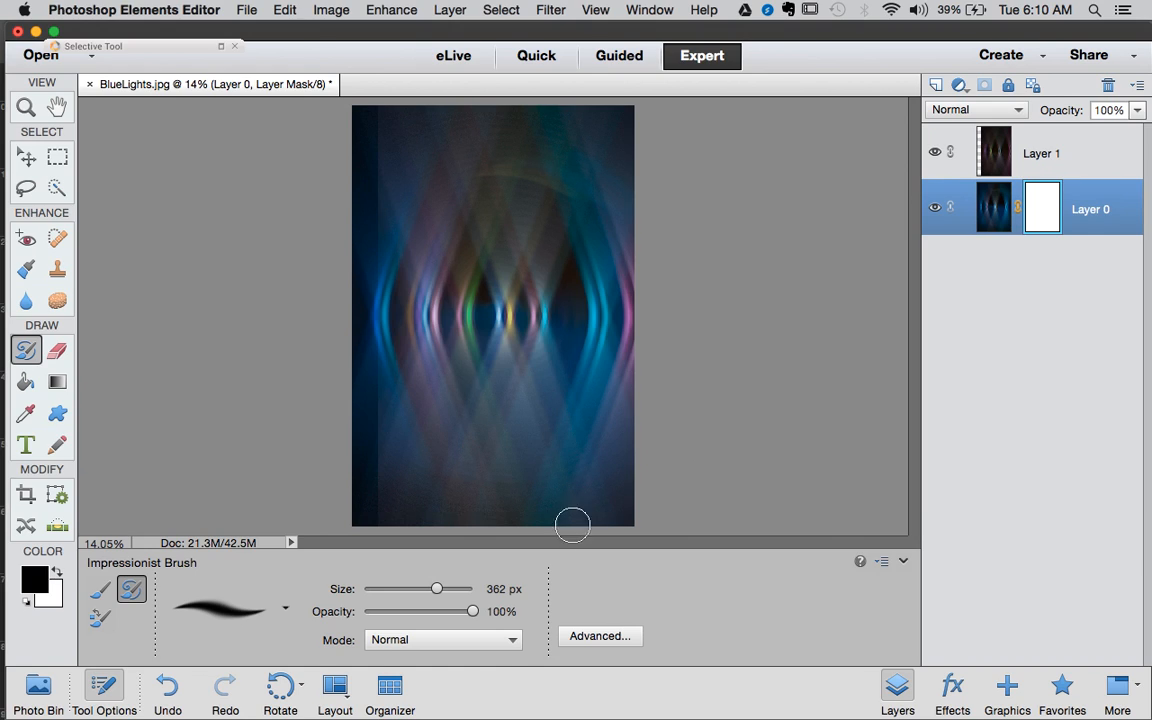
left_click_drag(1039, 224, 1045, 155)
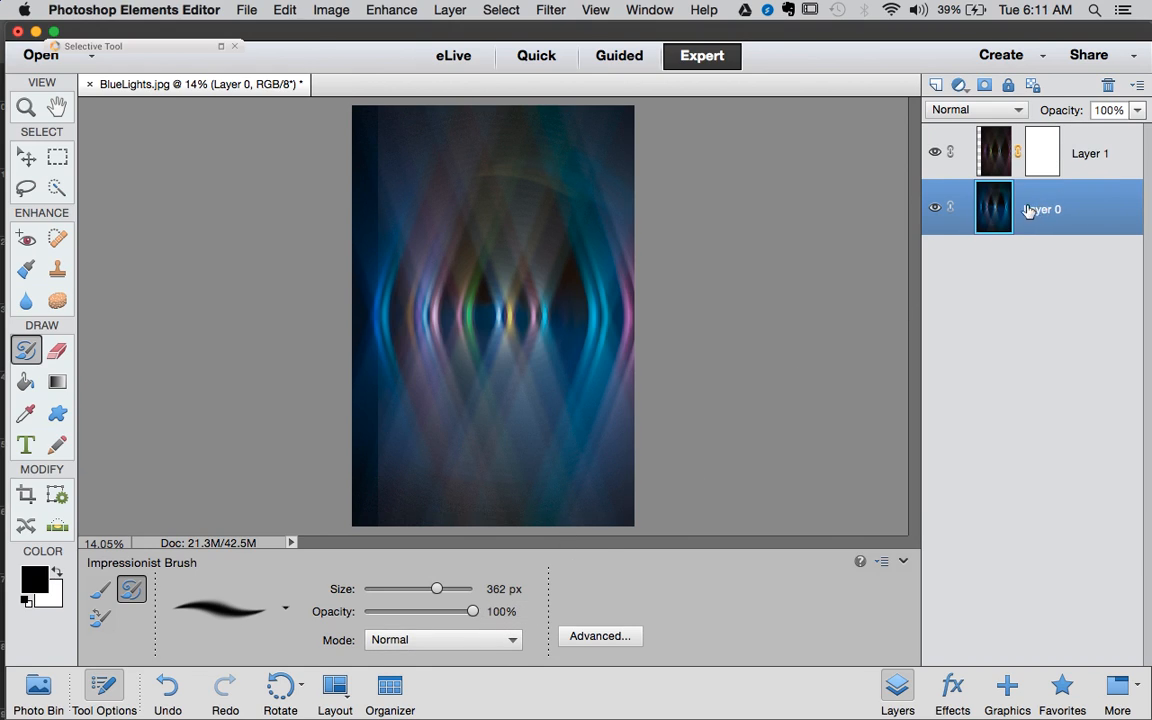
Switch to the regular Brush with the soft round 100 tip, enlarge it to 1628 px, and target Layer 1's mask
left_click(100, 590)
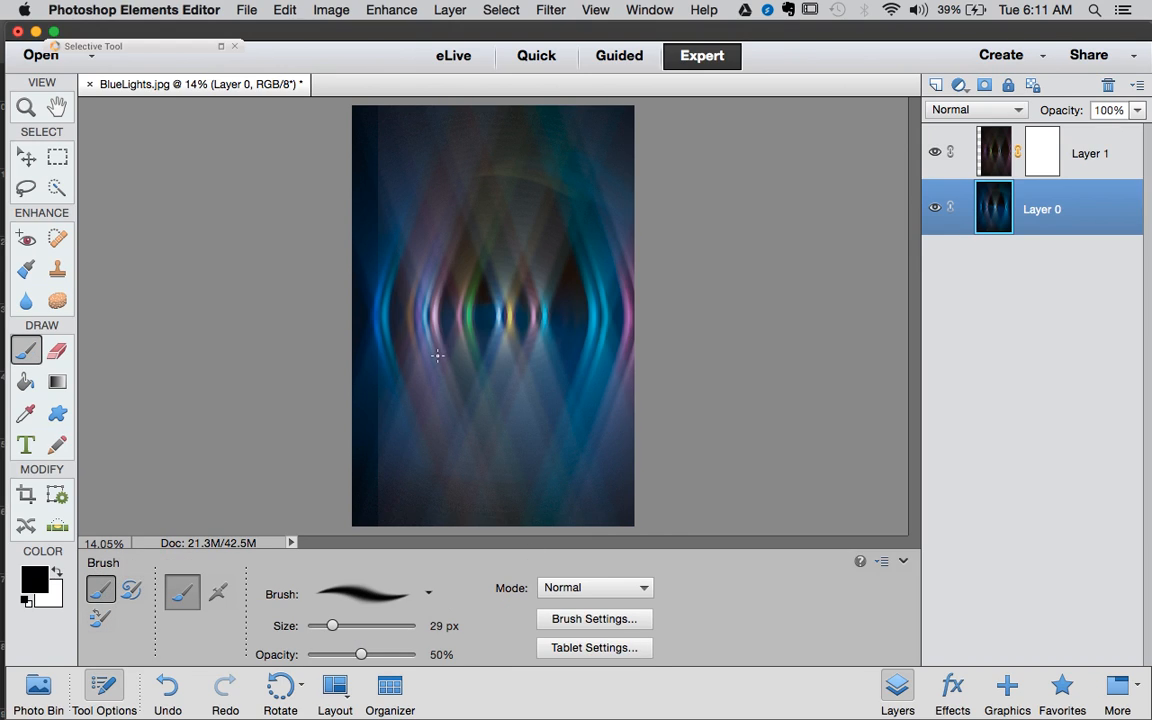
right_click(455, 327)
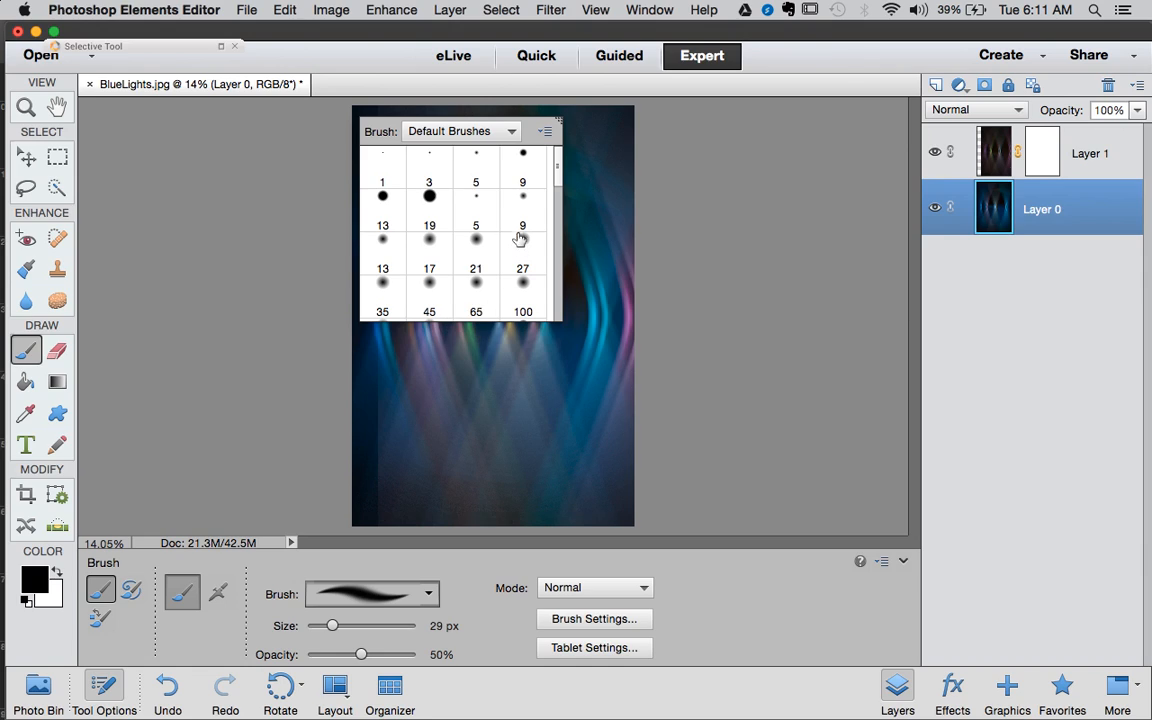
left_click(522, 290)
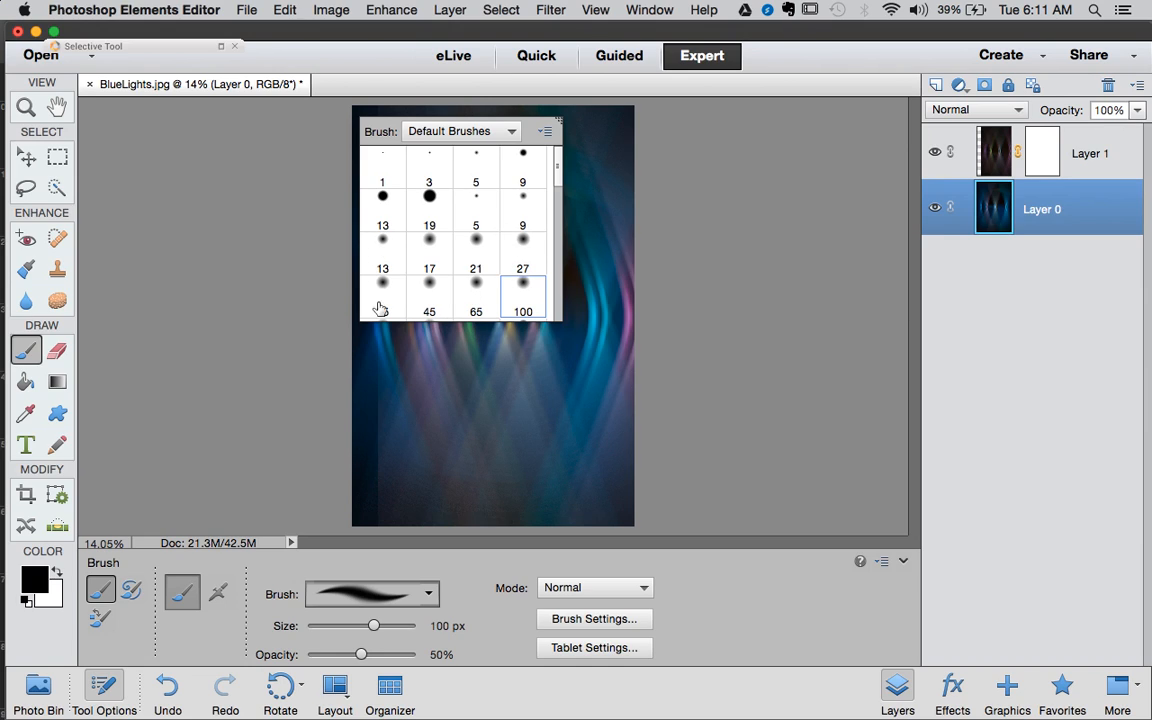
left_click(414, 418)
key("super+z")
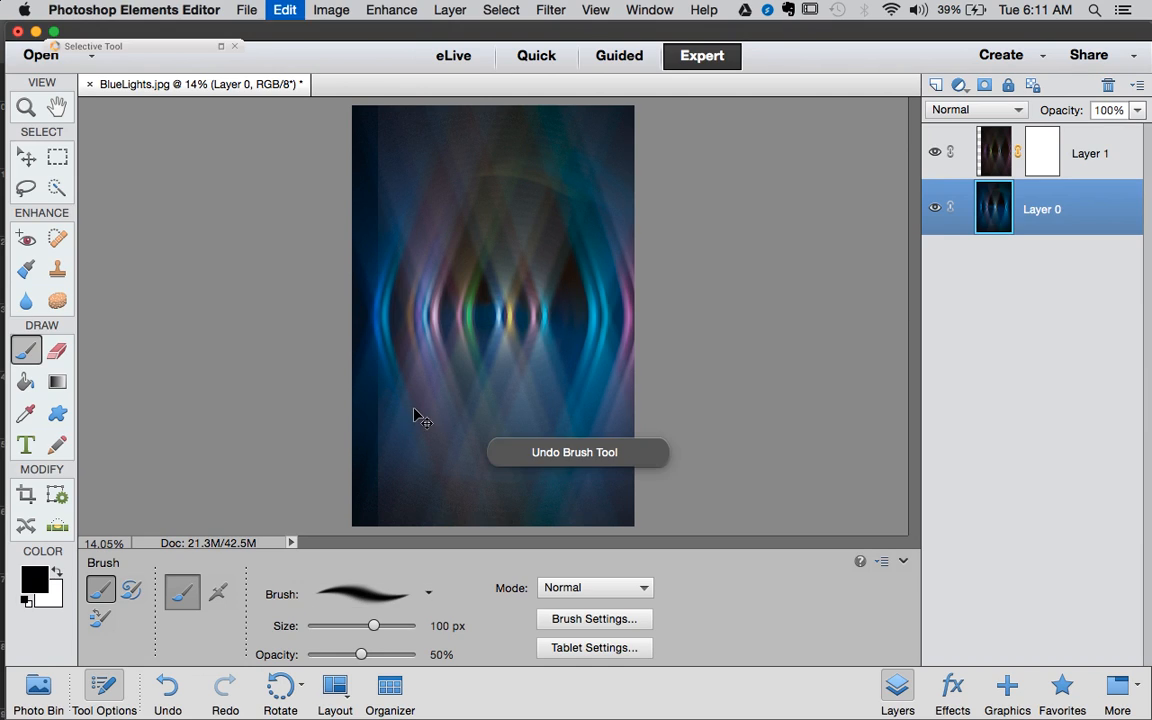
right_click(419, 406)
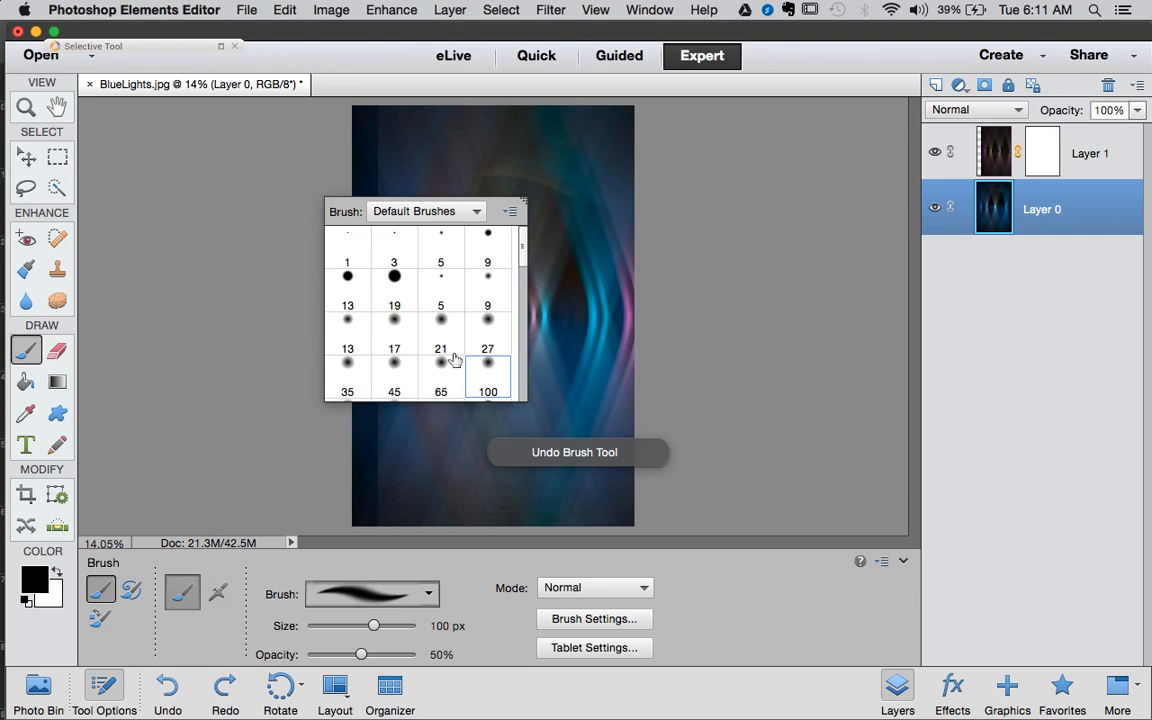
left_click(404, 627)
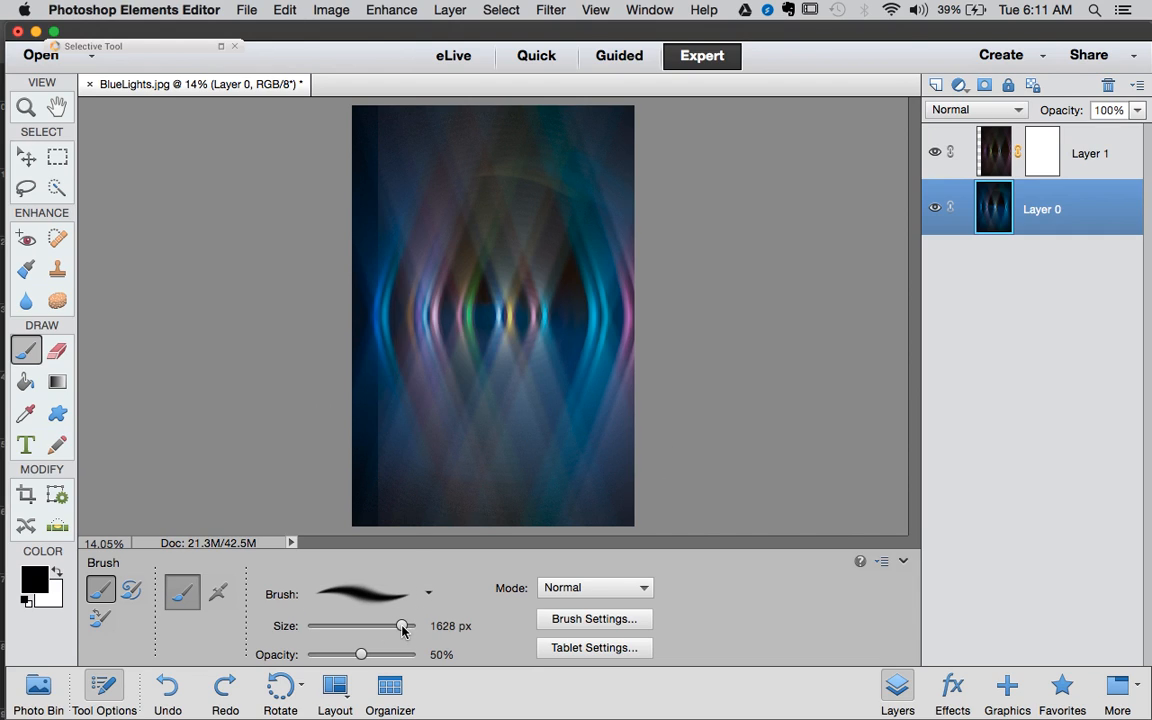
left_click(1043, 155)
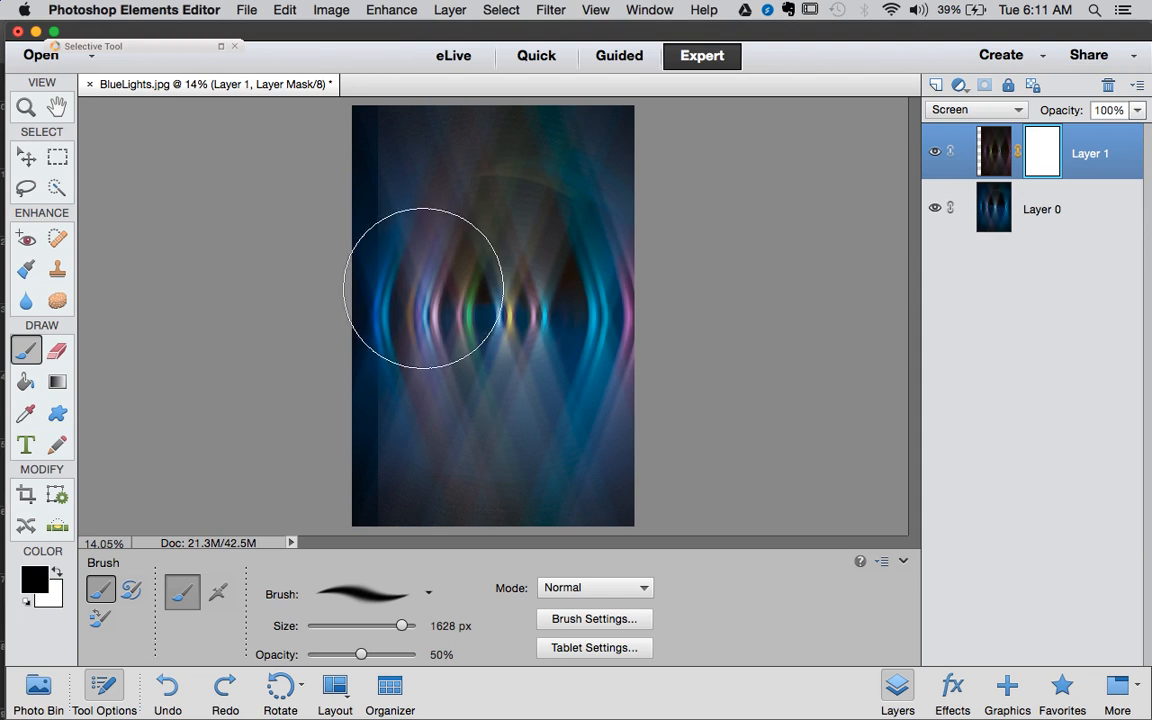
Try painting black on the left side of Layer 1's mask at 50% opacity, and undo the last stroke
key("x")
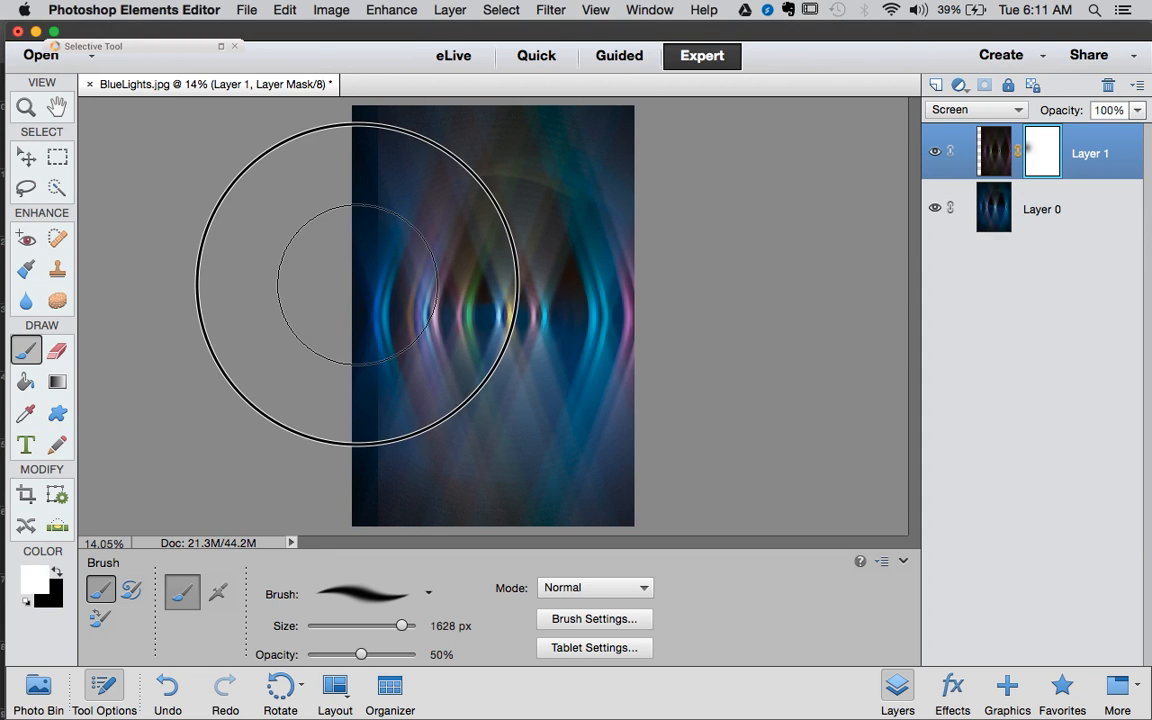
key("x")
left_click_drag(352, 405, 346, 460)
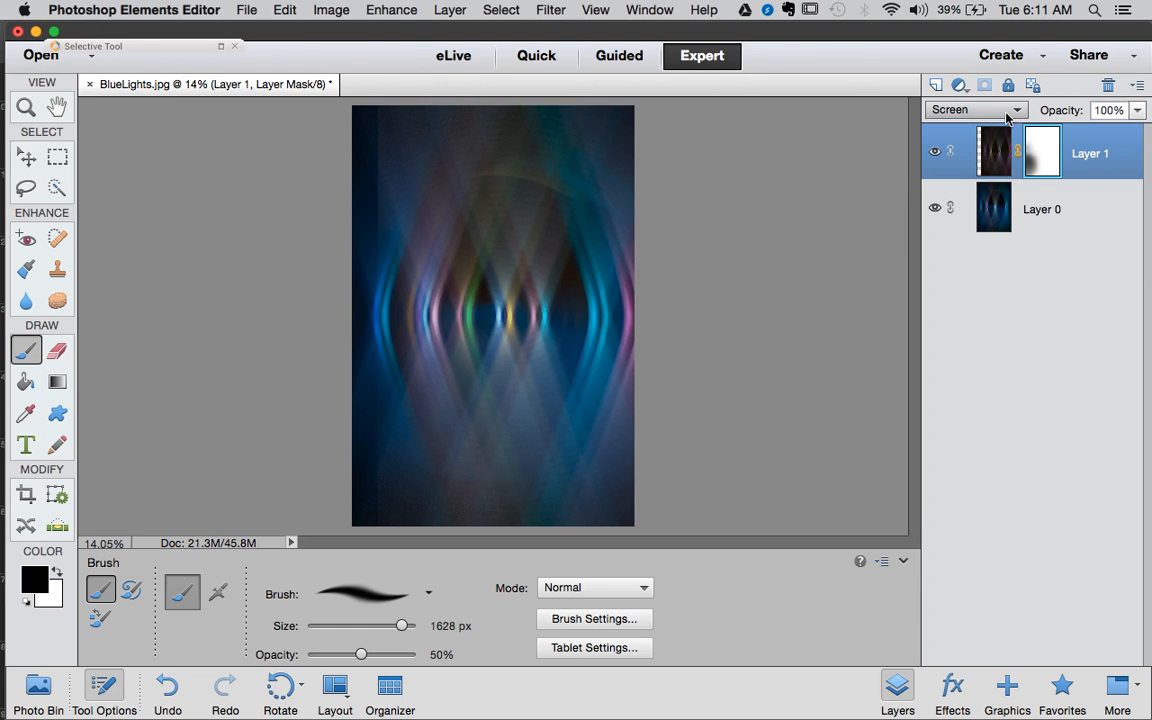
key("super+z")
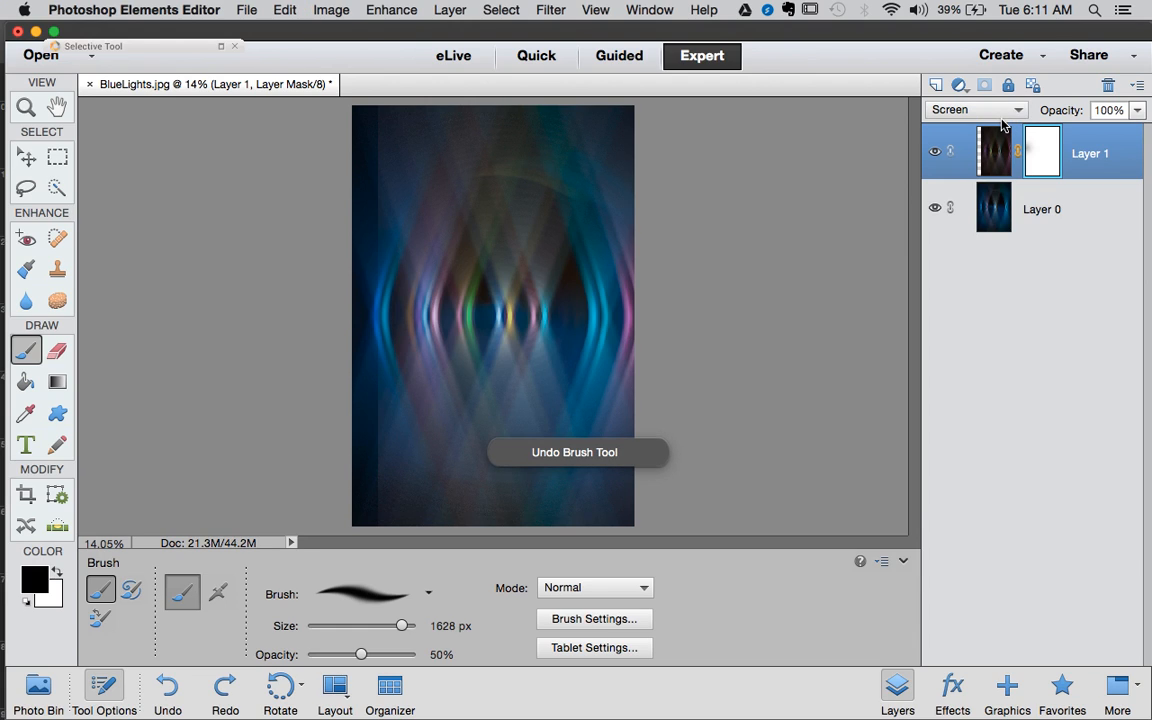
Set the brush to 900 px and 100% opacity, and paint black along the entire left edge of Layer 1's mask
key("bracketleft")
key("bracketleft")
key("bracketleft")
key("bracketleft")
key("bracketleft")
key("bracketleft")
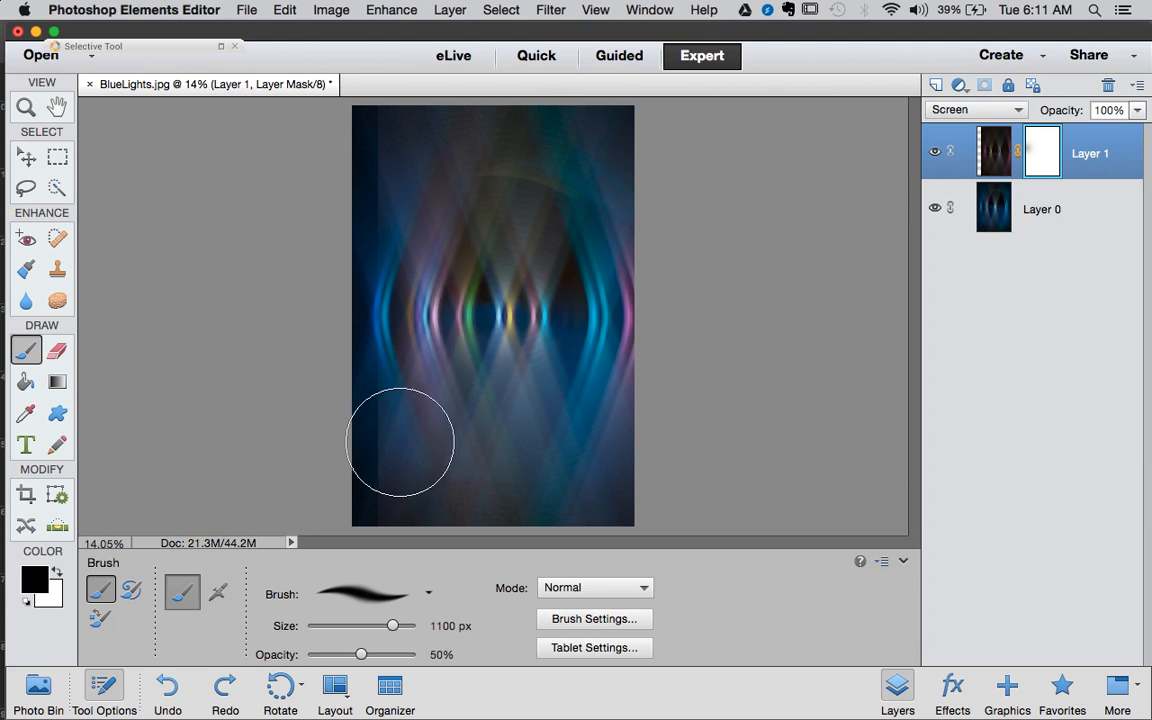
left_click(413, 655)
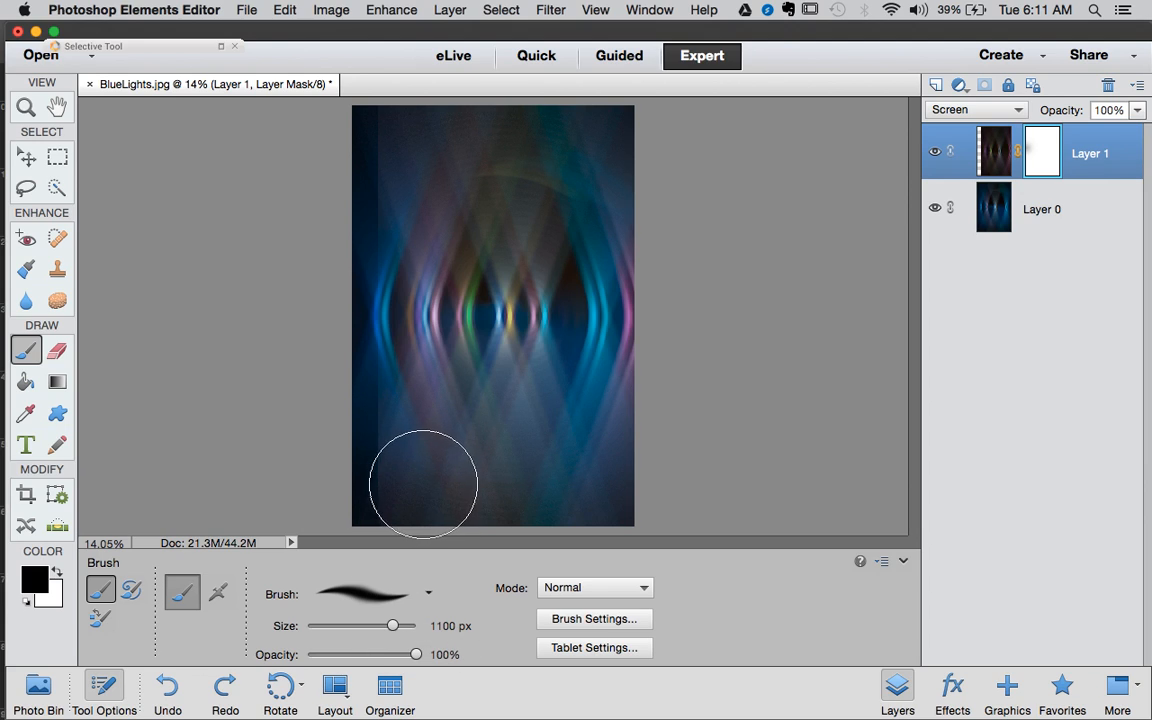
key("bracketleft")
key("bracketleft")
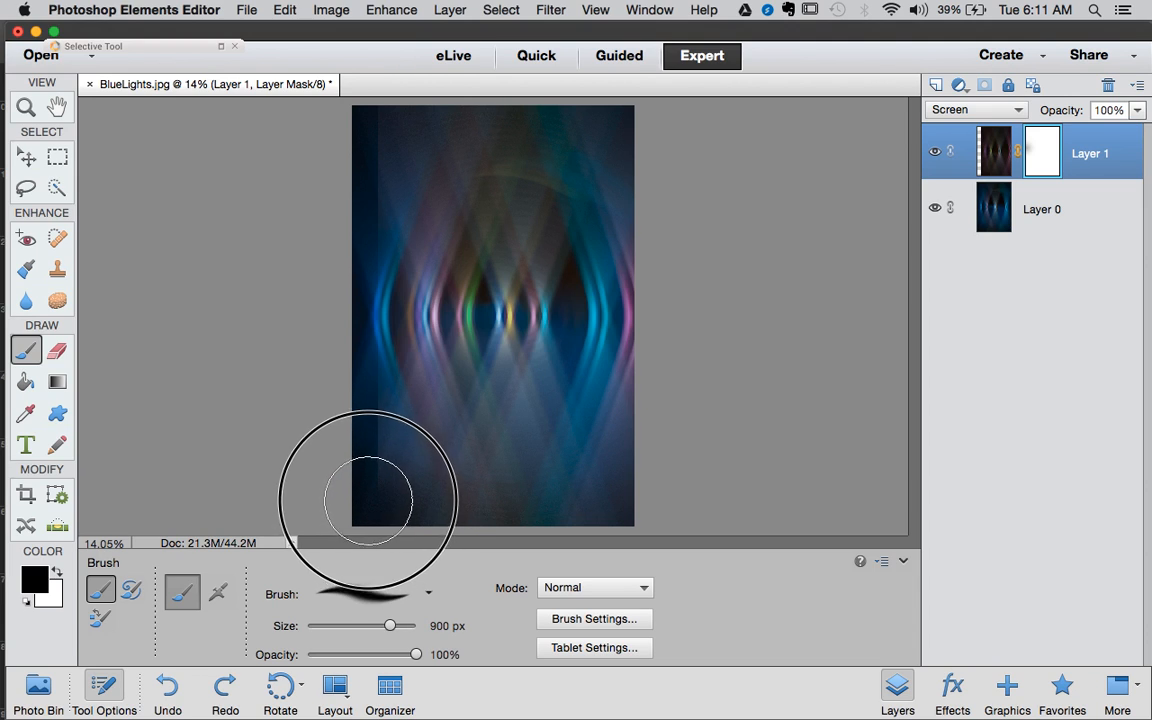
mouse_move(350, 430)
left_mouse_down()
mouse_move(344, 285)
mouse_move(354, 115)
left_mouse_up()
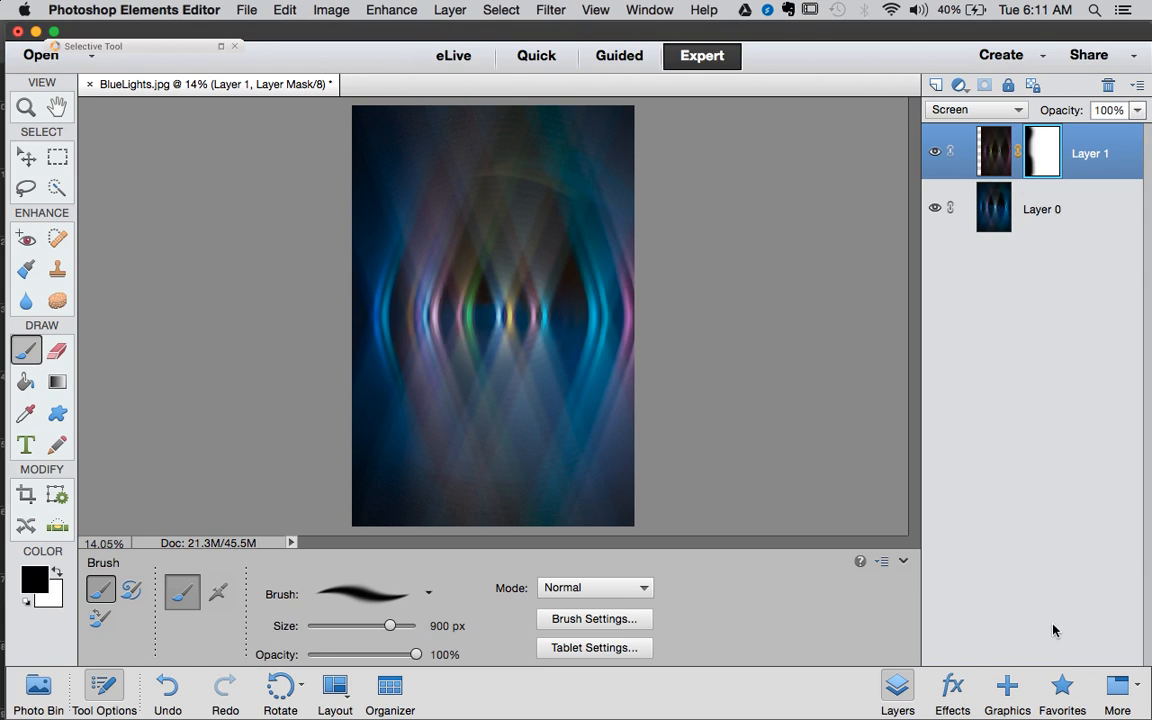
Add a Levels adjustment layer above Layer 1 with input levels of 18 for shadows, 0.82 for midtones and 228 for highlights
left_click(958, 88)
left_click(986, 162)
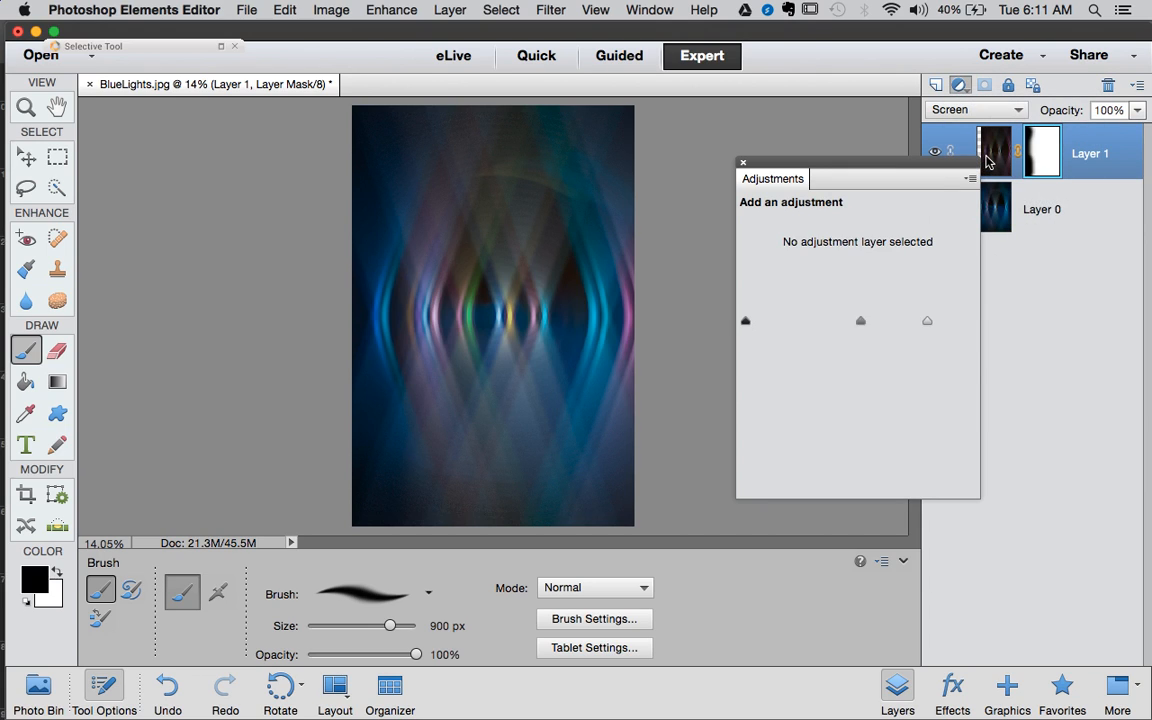
mouse_move(838, 323)
left_mouse_down()
mouse_move(826, 316)
mouse_move(848, 322)
left_mouse_up()
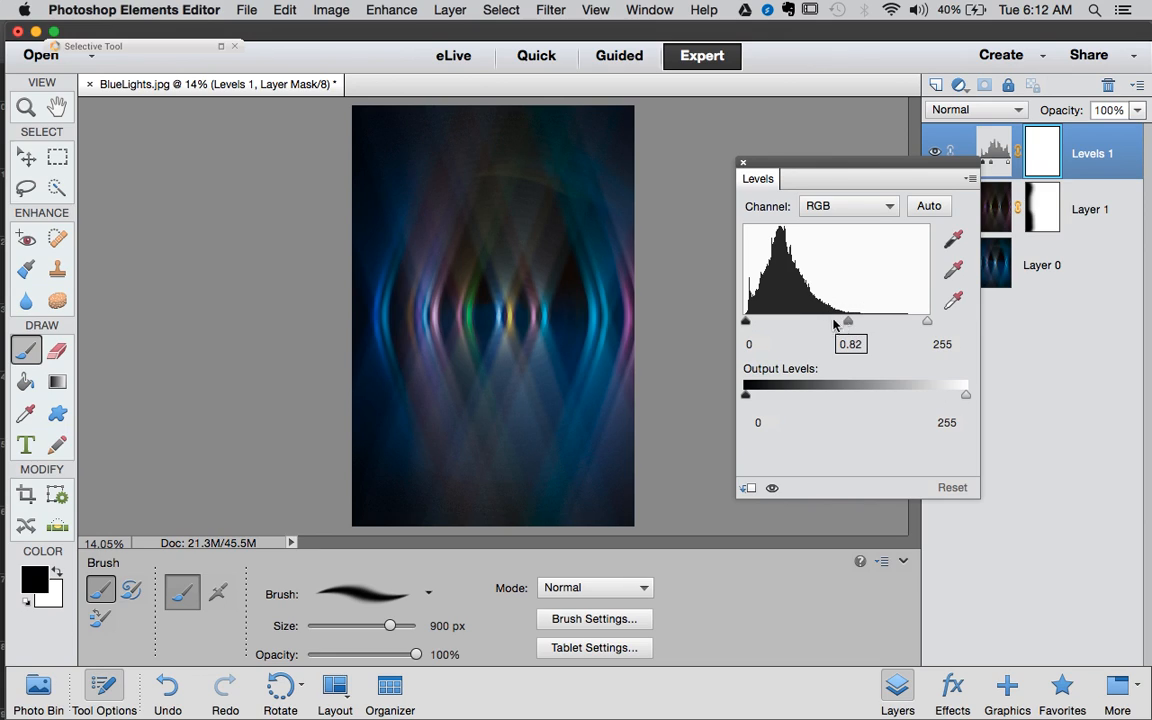
left_click_drag(747, 321, 758, 321)
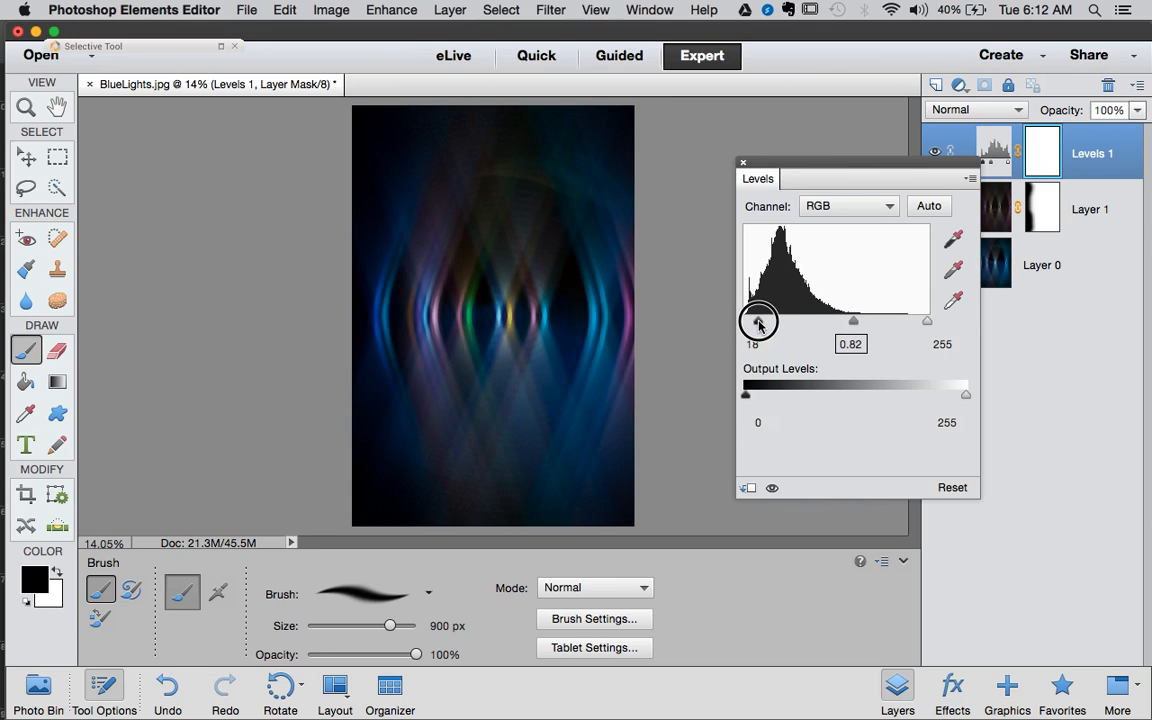
left_click_drag(922, 321, 909, 323)
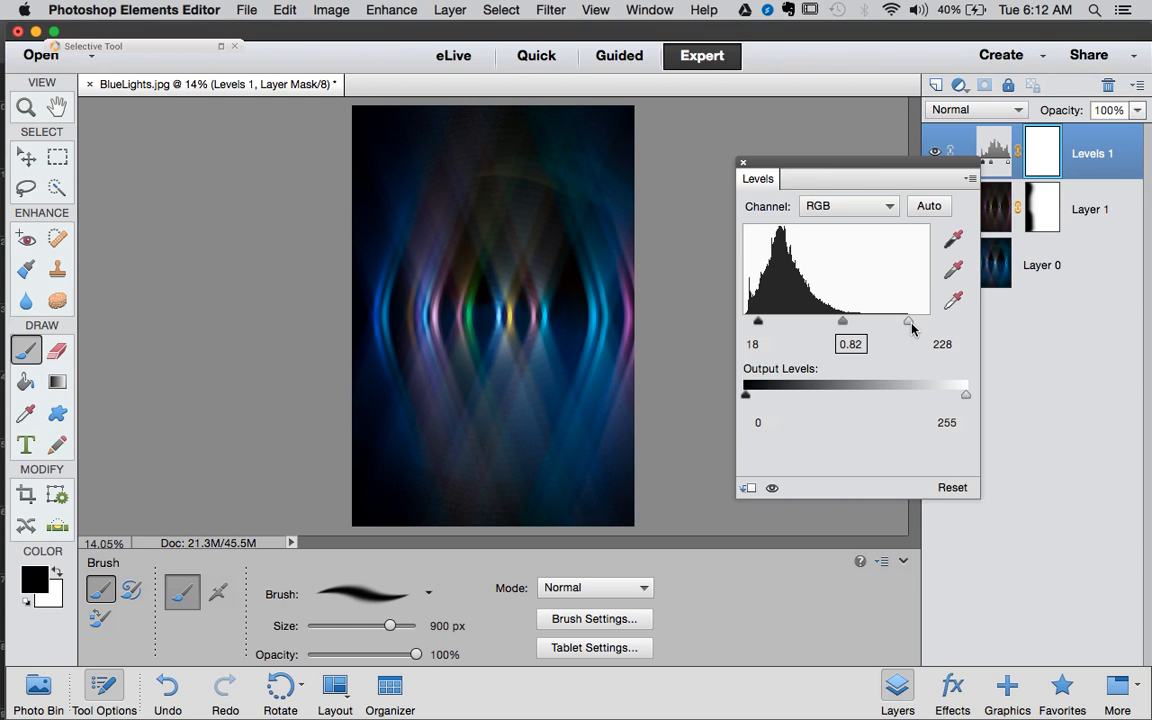
left_click_drag(834, 170, 768, 129)
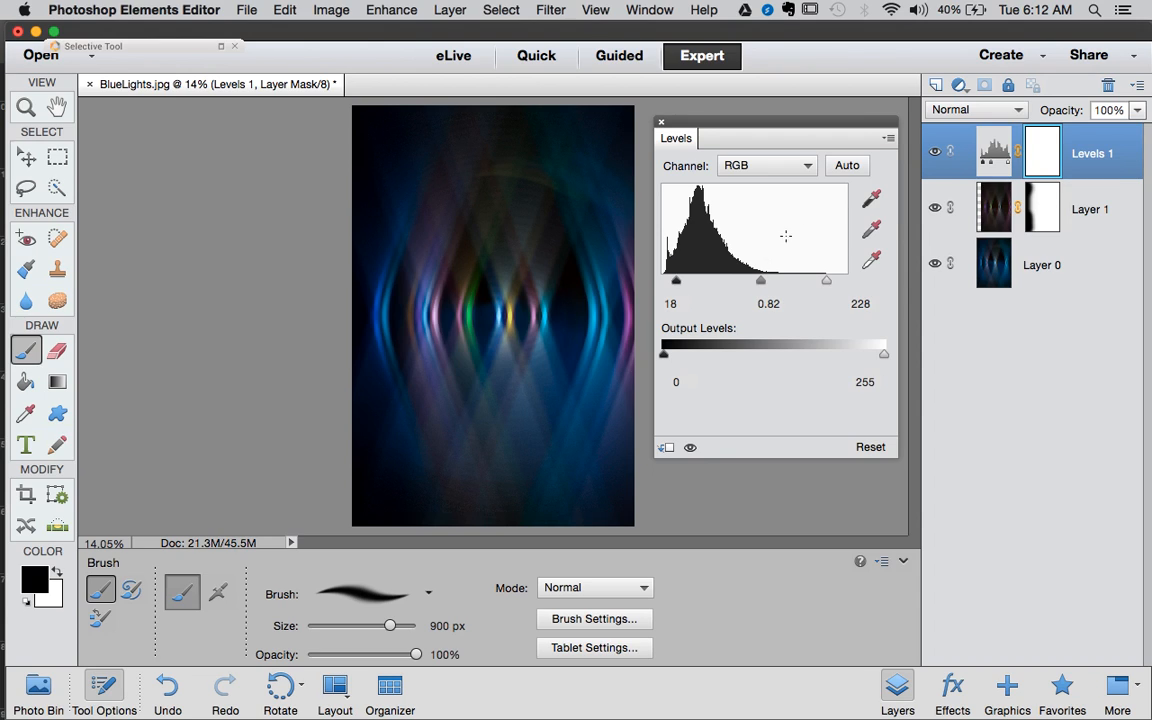
Add a Hue/Saturation adjustment layer above the Levels layer and set the master Hue to +21
left_click(959, 85)
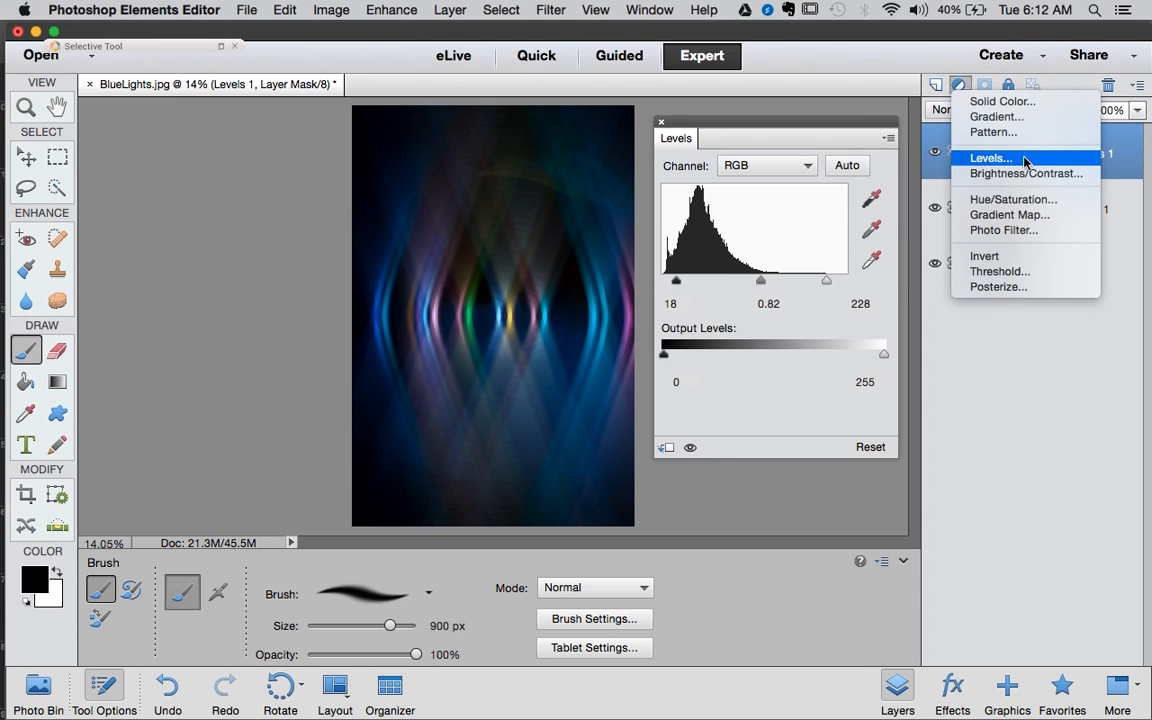
left_click(1013, 199)
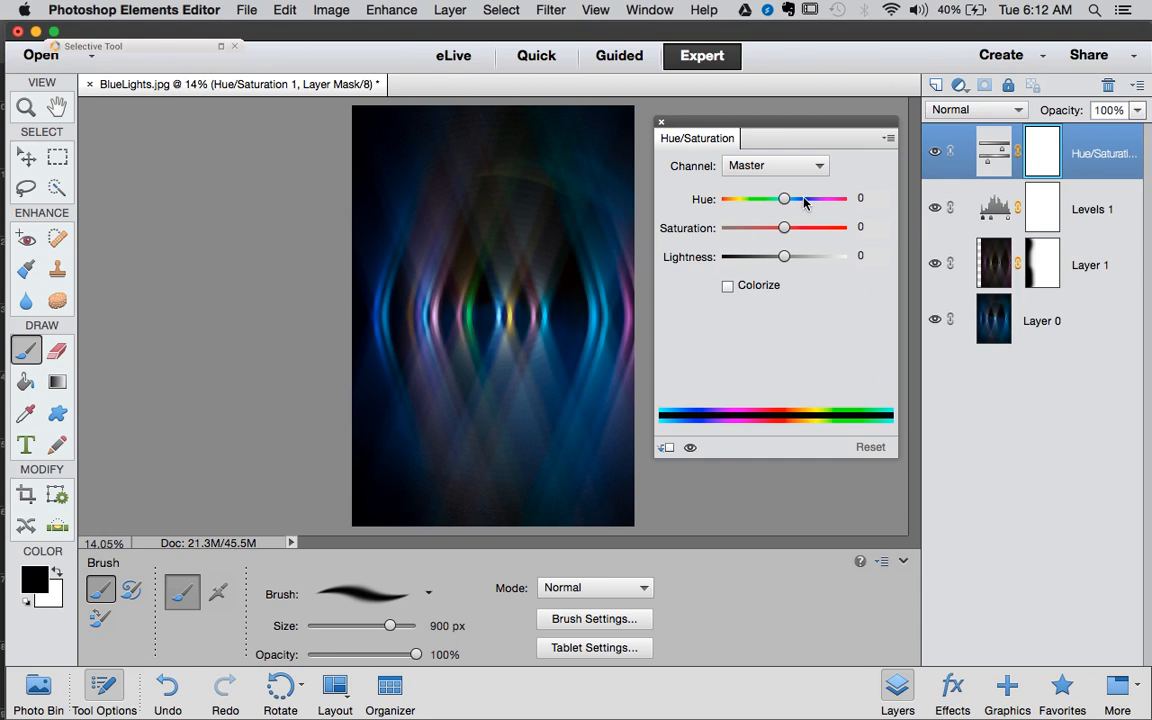
mouse_move(784, 200)
left_mouse_down()
mouse_move(771, 198)
mouse_move(797, 199)
left_mouse_up()
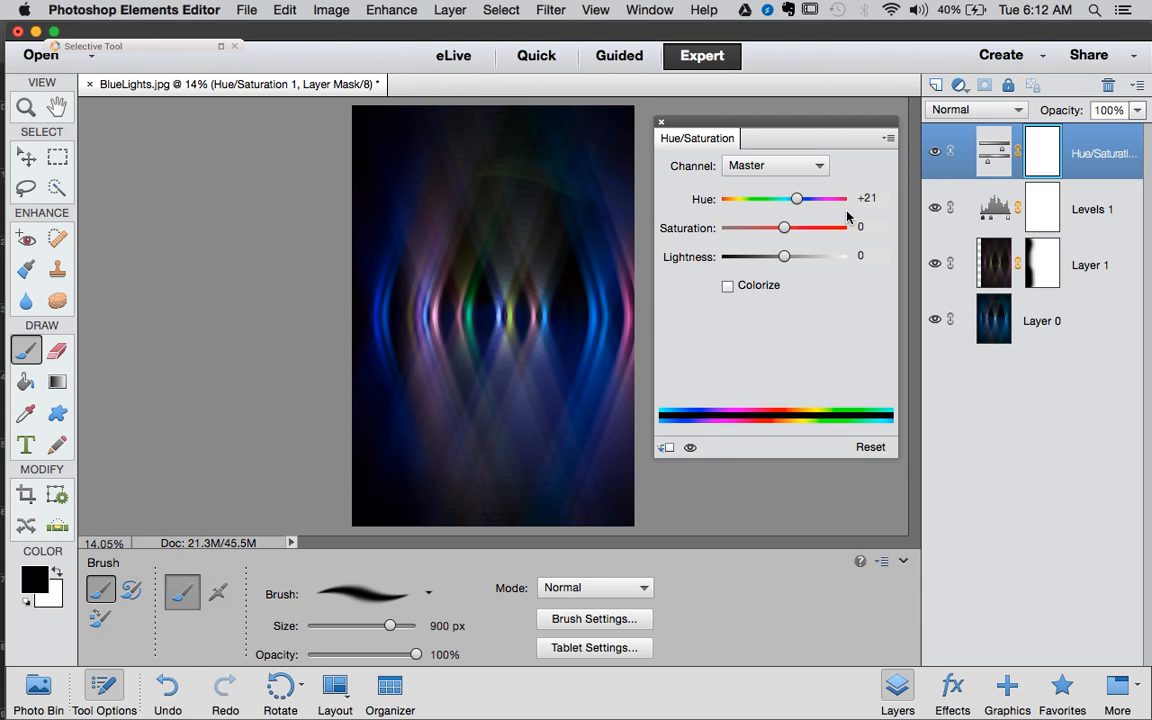
left_click(970, 110)
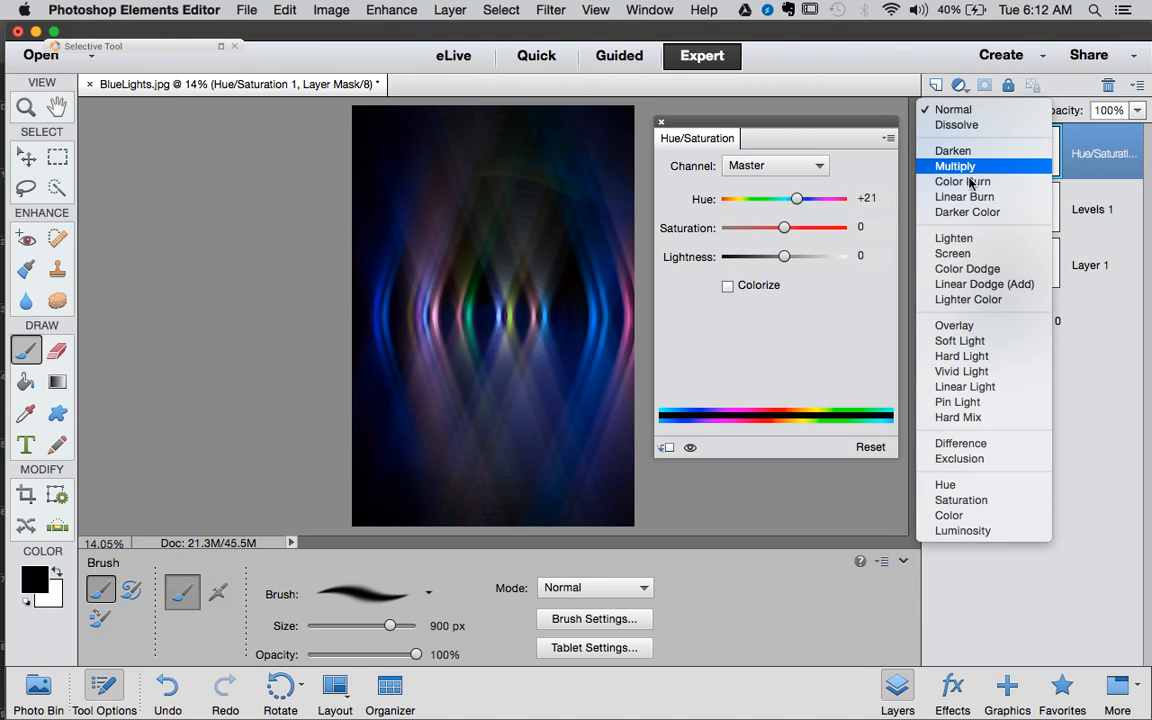
left_click(950, 82)
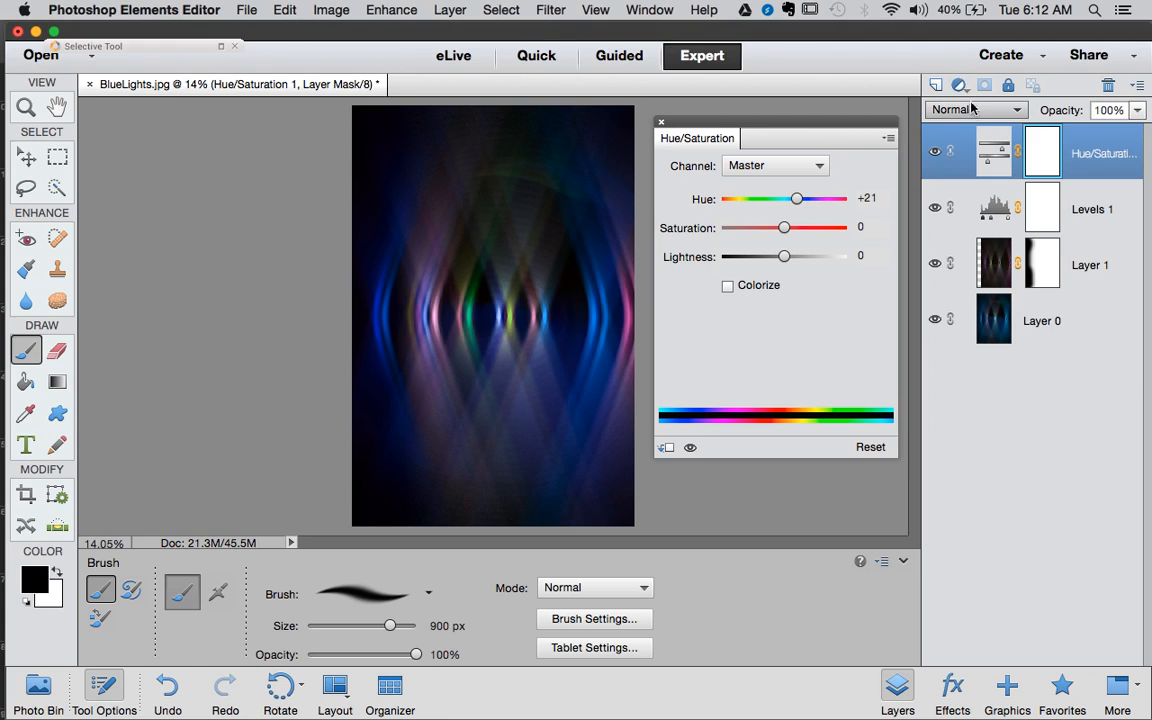
Add a second Levels adjustment layer on top with shadows at 6, midtones at 1.06 and highlights at 222
left_click(958, 85)
left_click(990, 158)
left_click_drag(666, 281, 673, 285)
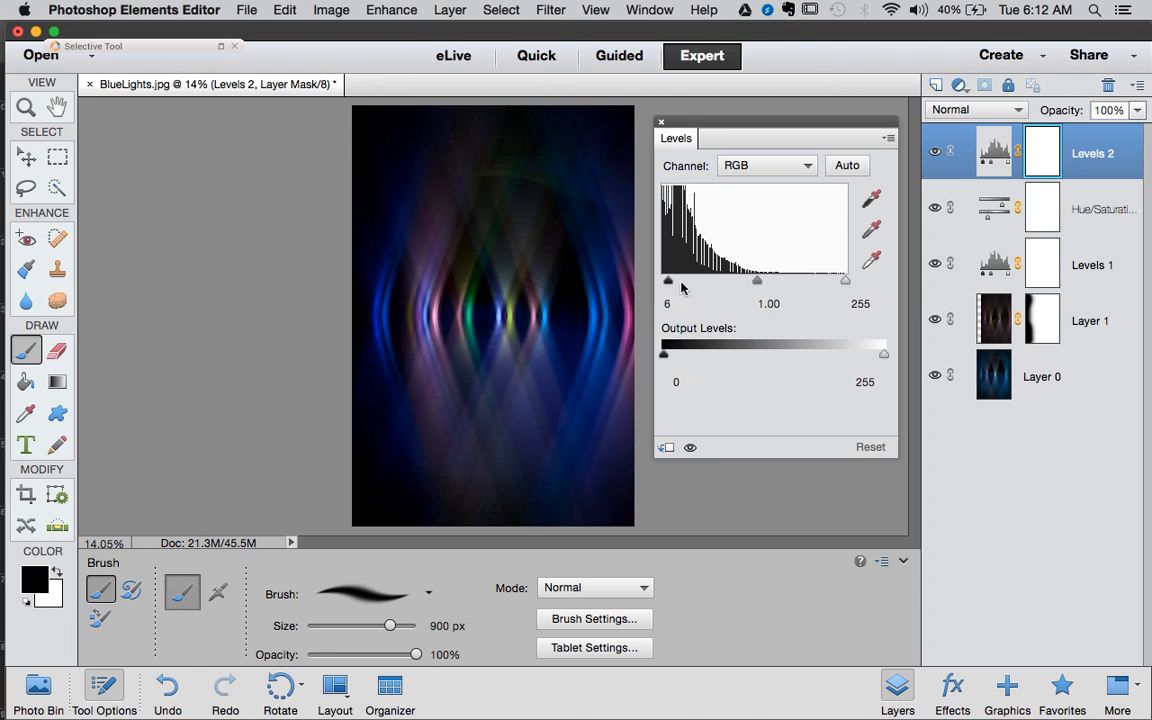
left_click_drag(845, 283, 821, 282)
left_click_drag(745, 283, 741, 281)
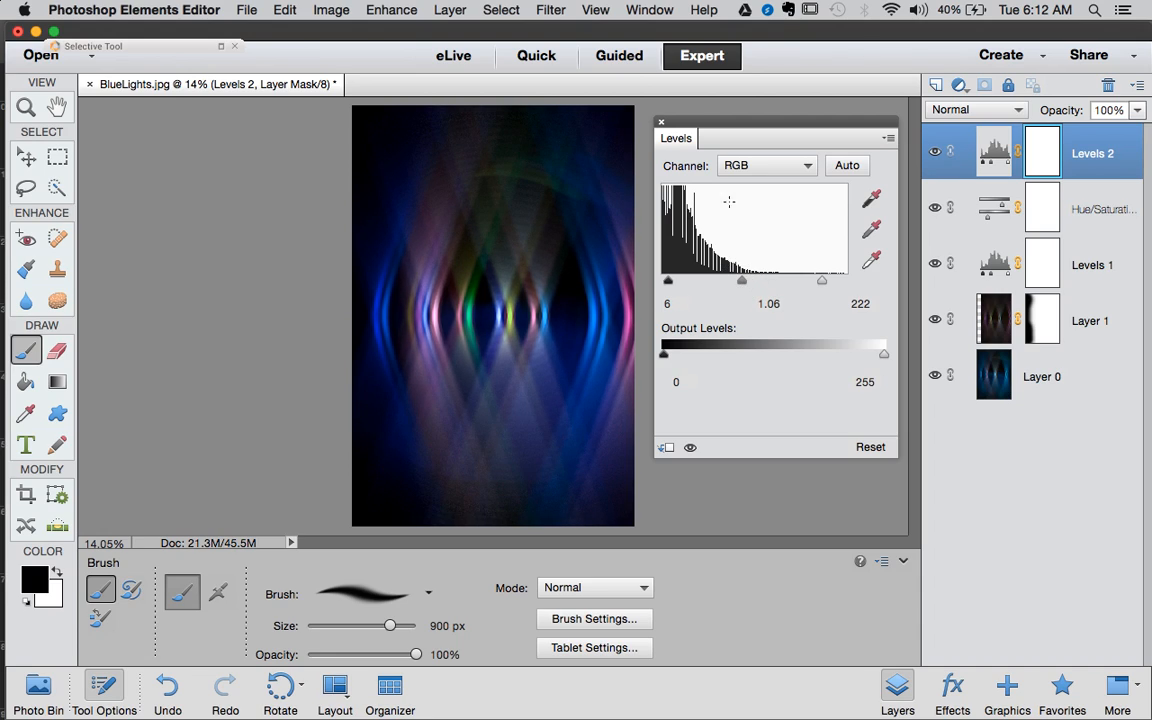
left_click(661, 122)
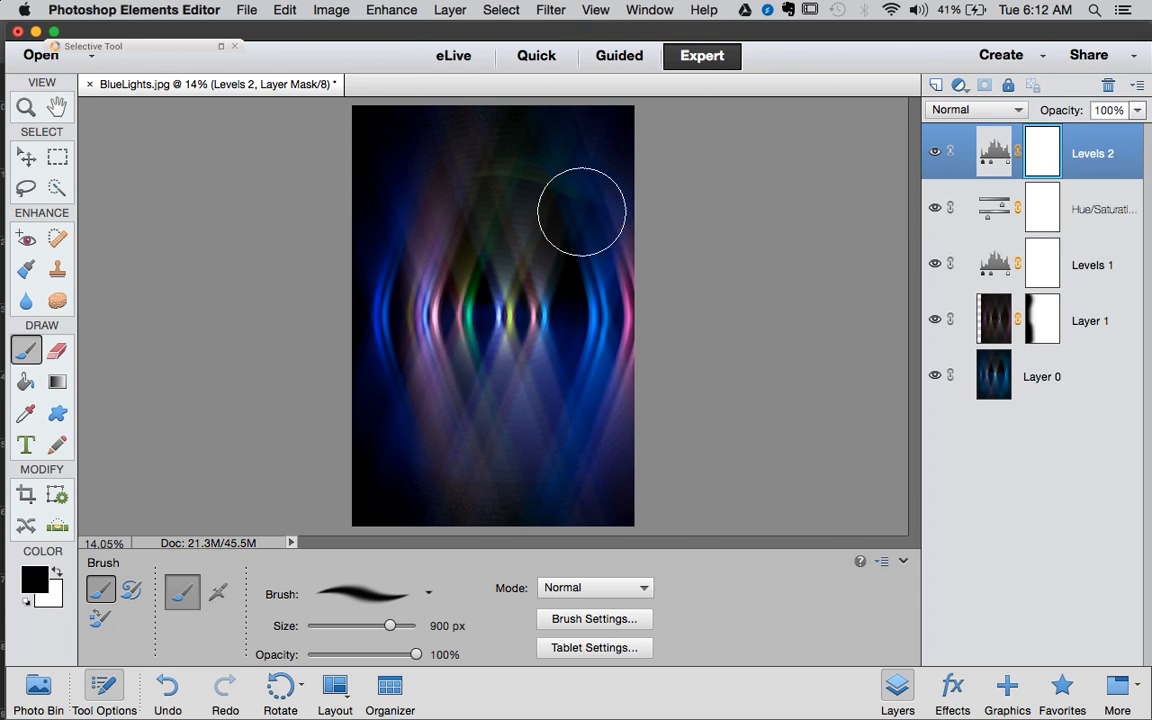
Reduce the brush size to 600 px
key("bracketleft")
key("bracketleft")
key("bracketleft")
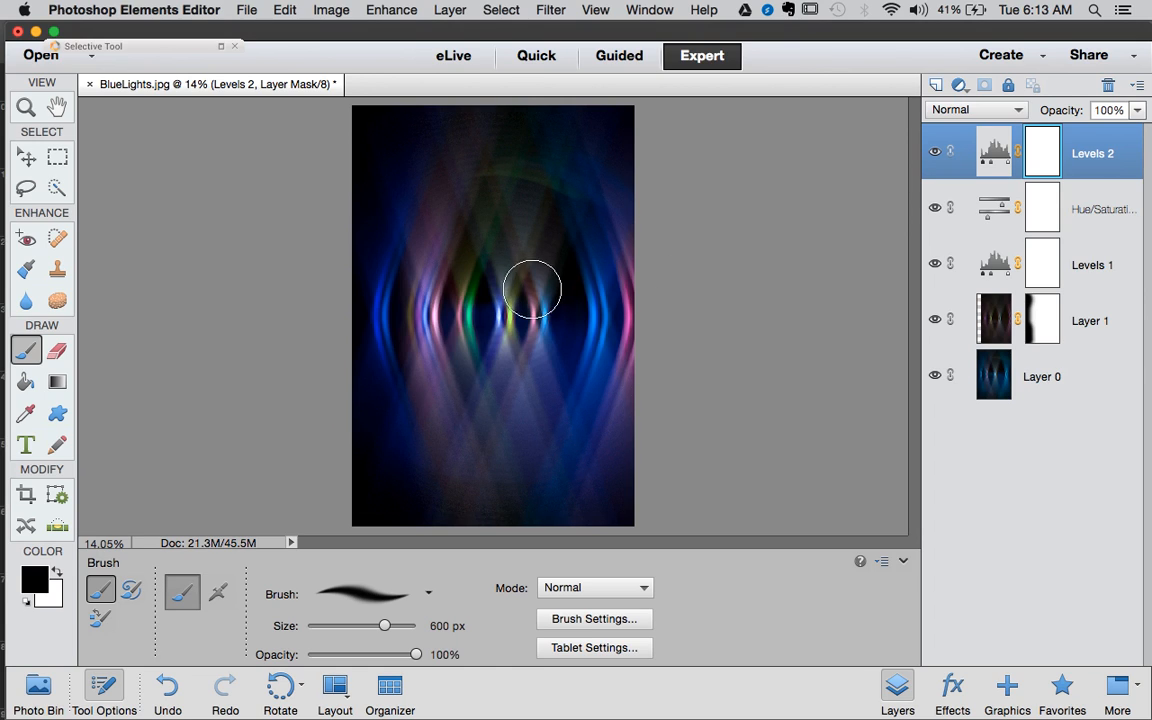
Examine the crossing light streaks around the image center at 50% magnification, and return to the whole image
left_click(495, 310, "super")
left_click(490, 315, "super")
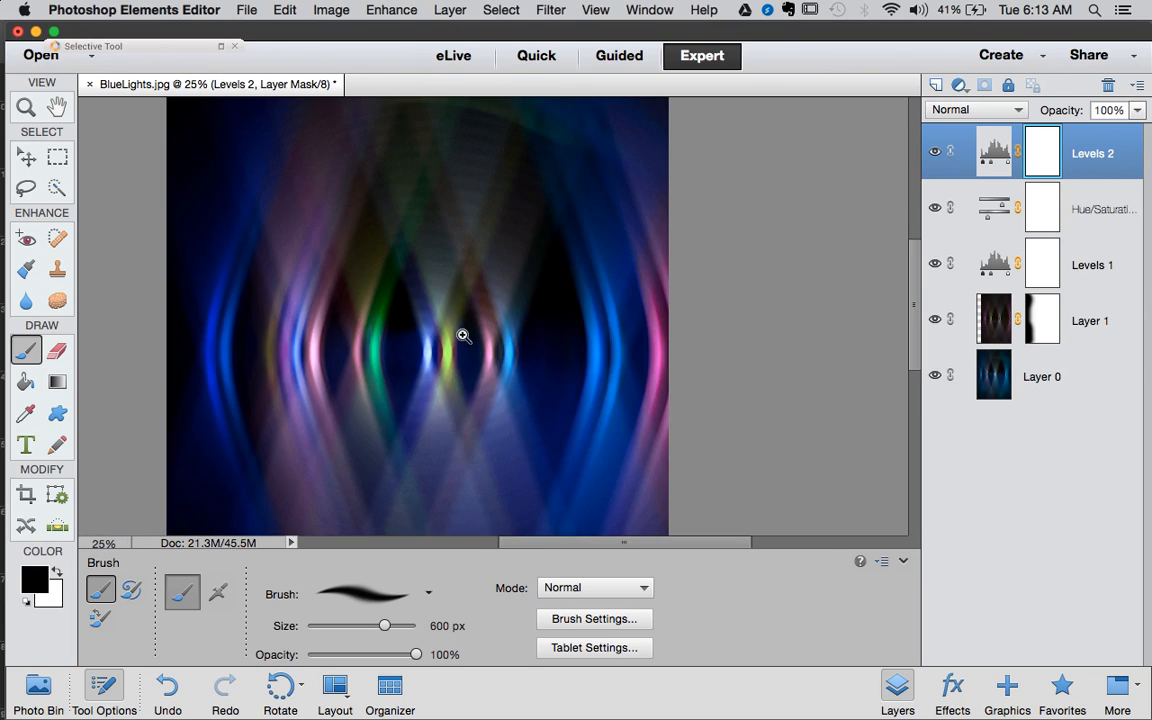
left_click(463, 334, "super")
left_click(466, 342, "super")
left_click_drag(464, 346, 586, 522)
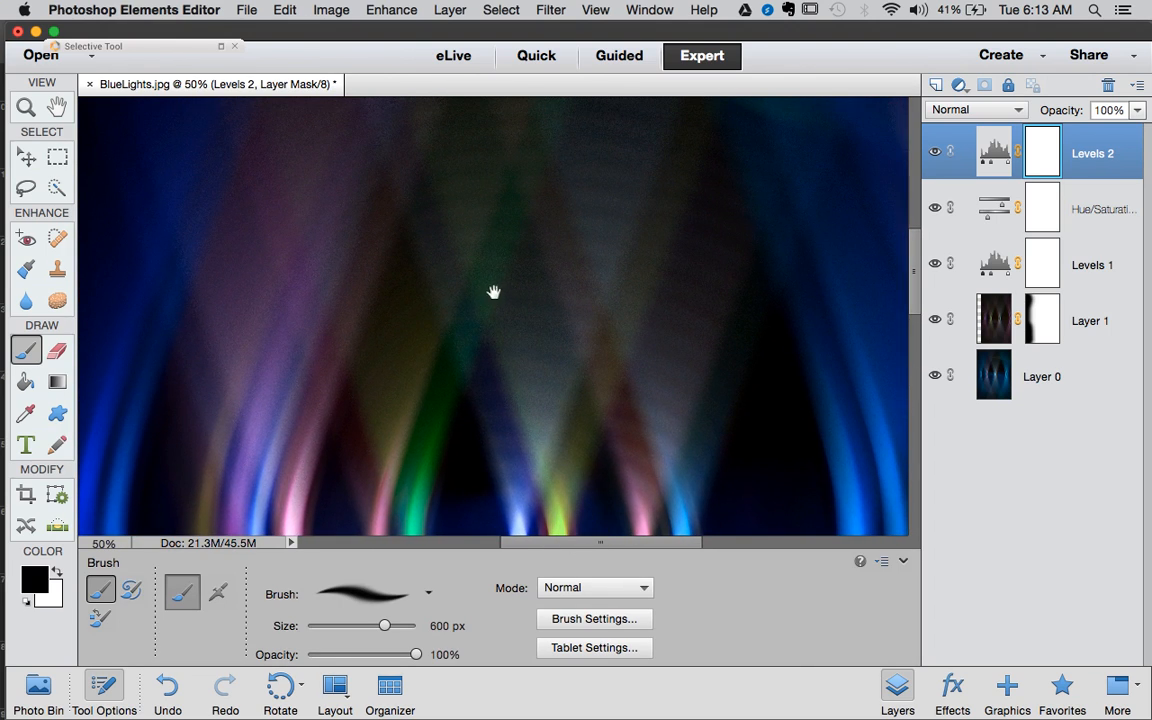
left_click_drag(465, 278, 419, 193)
key("super+0")
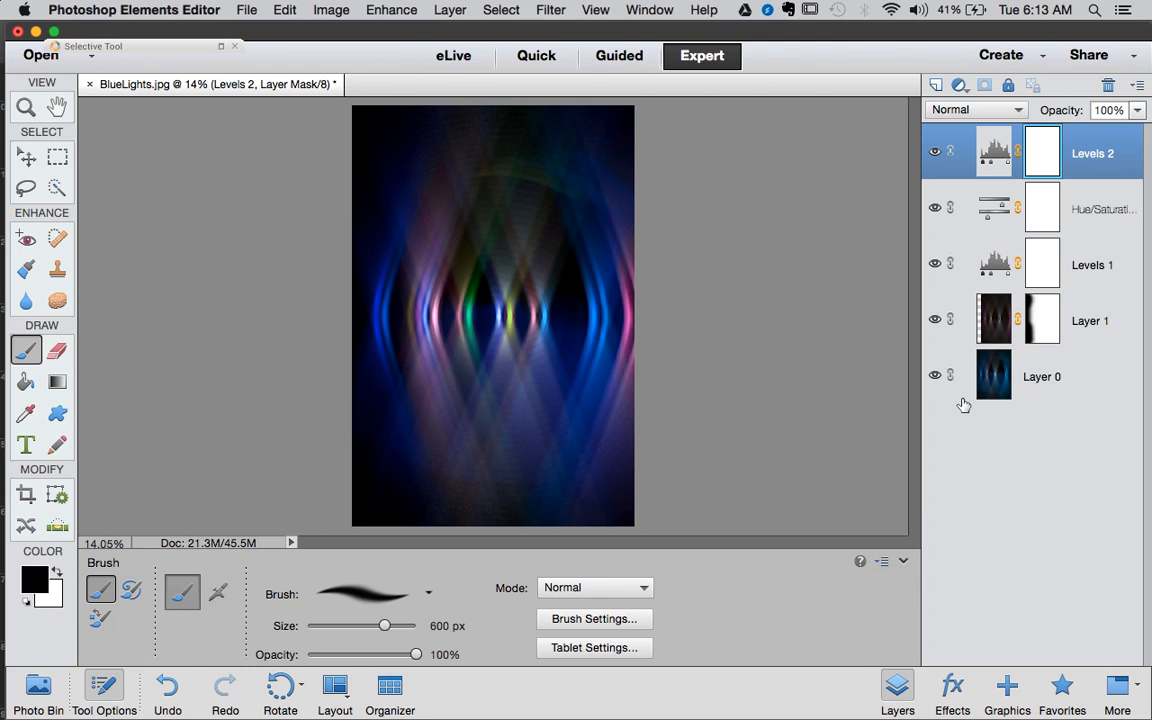
left_click(551, 11)
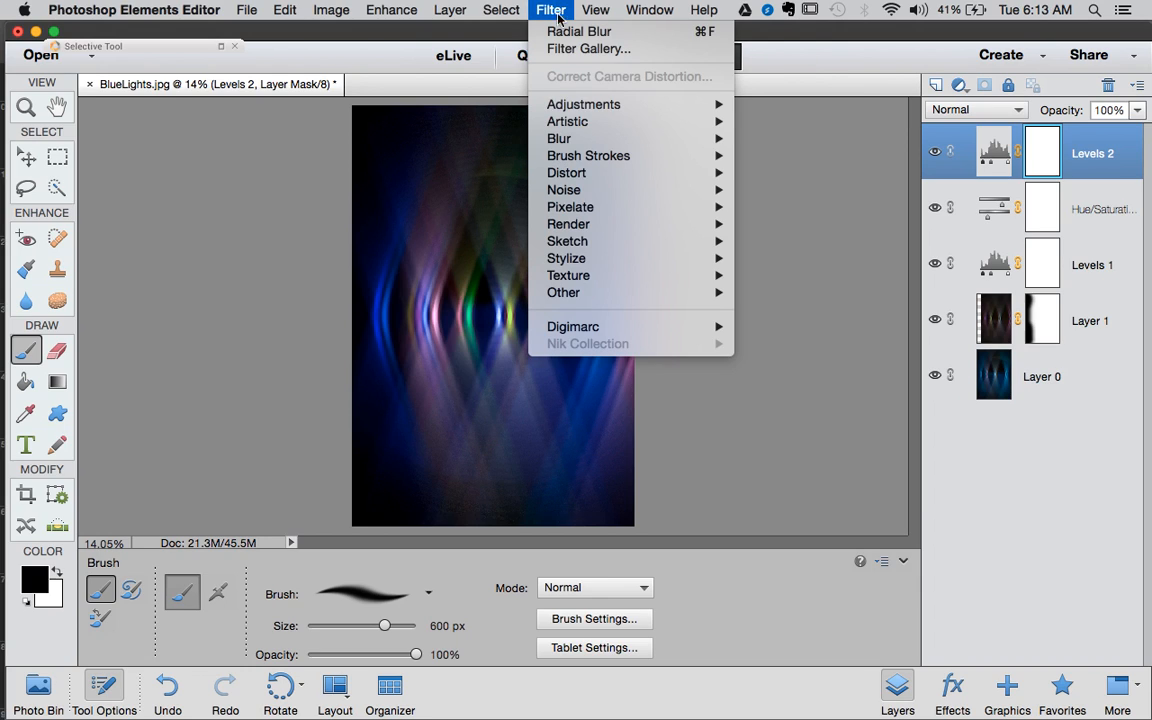
mouse_move(615, 105)
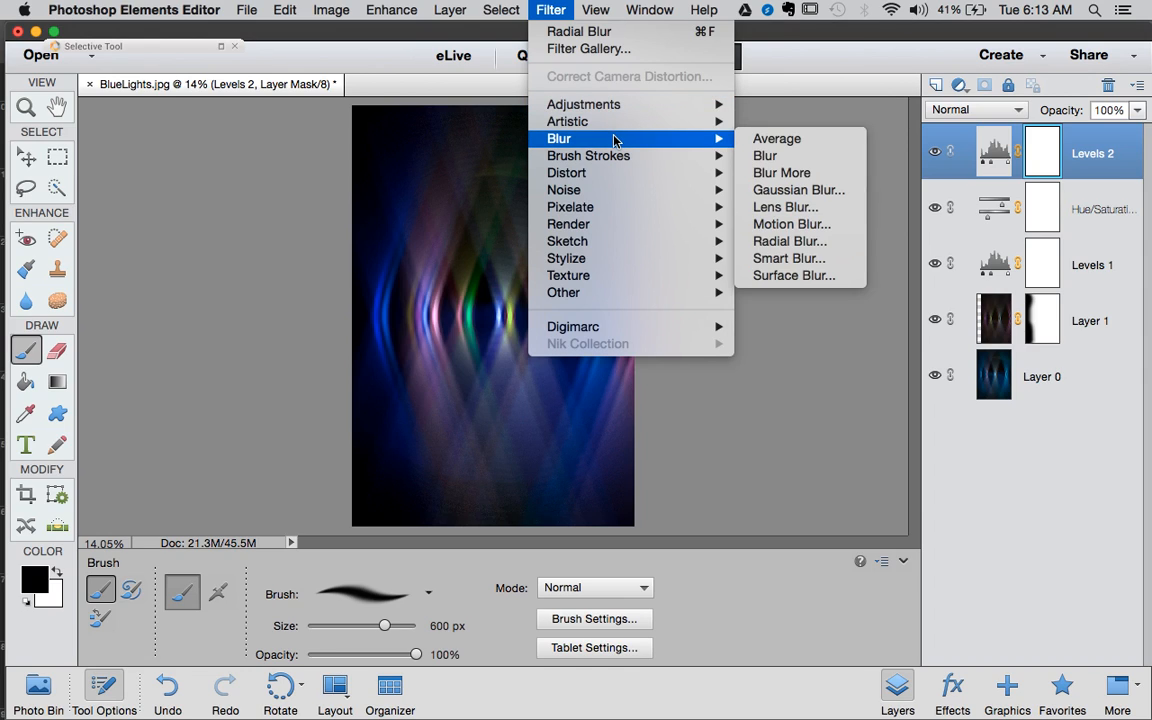
mouse_move(609, 228)
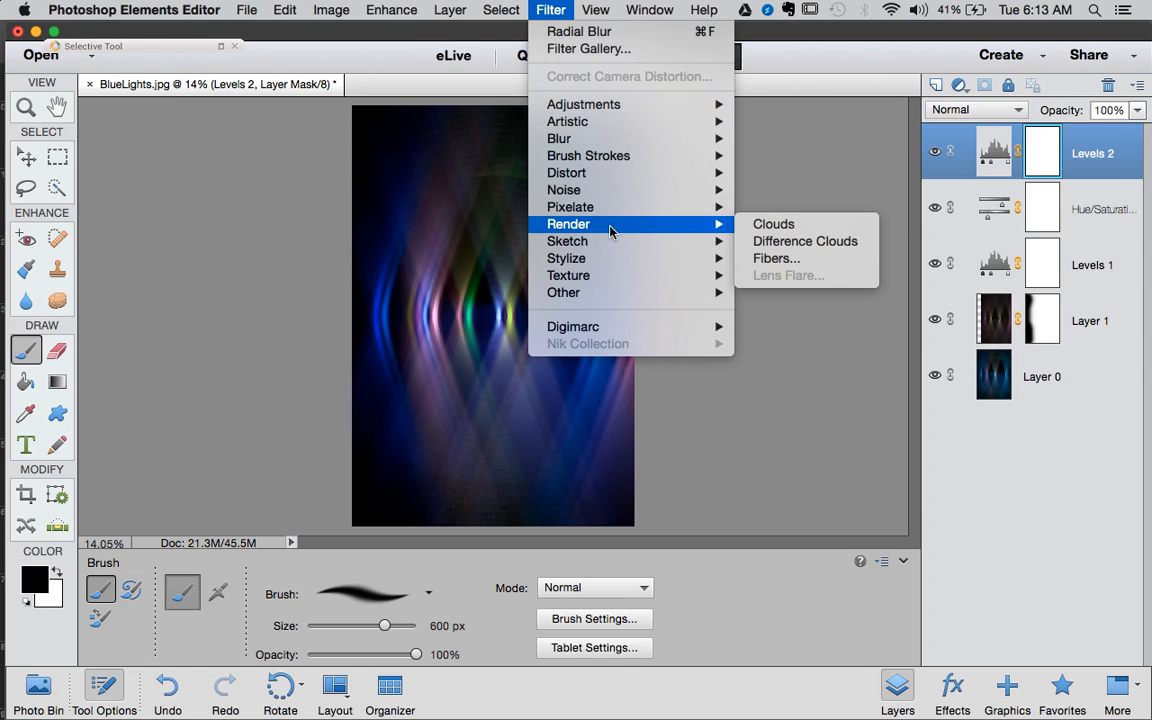
mouse_move(617, 178)
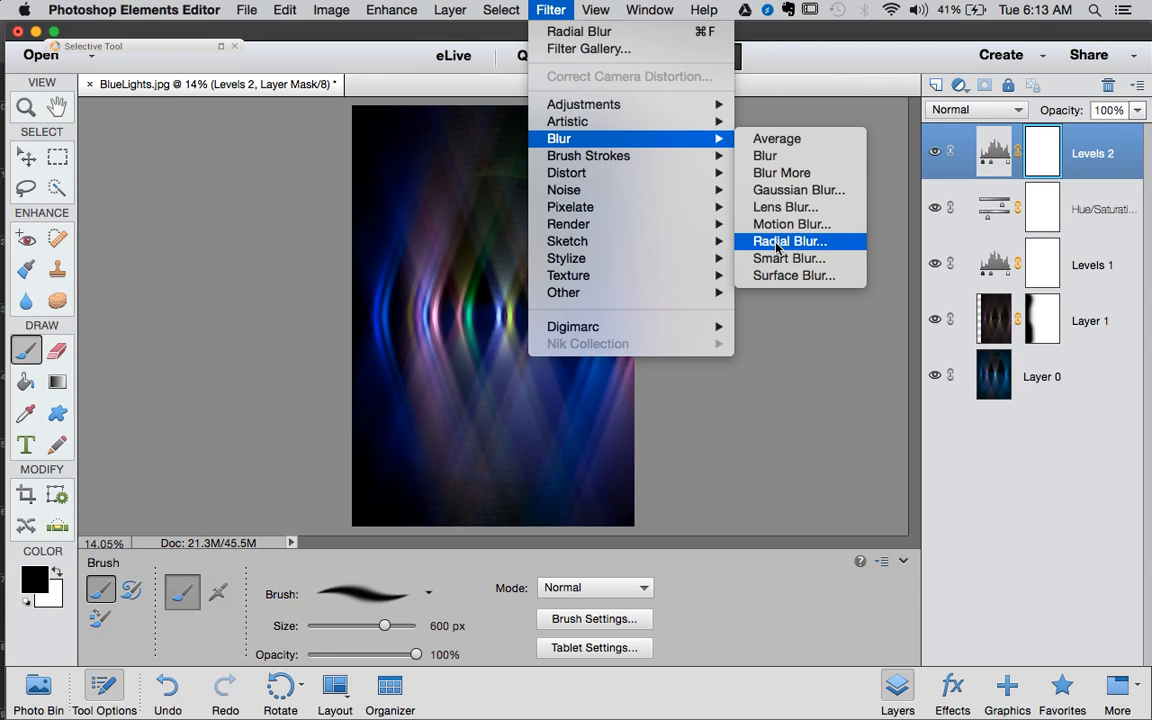
left_click(566, 9)
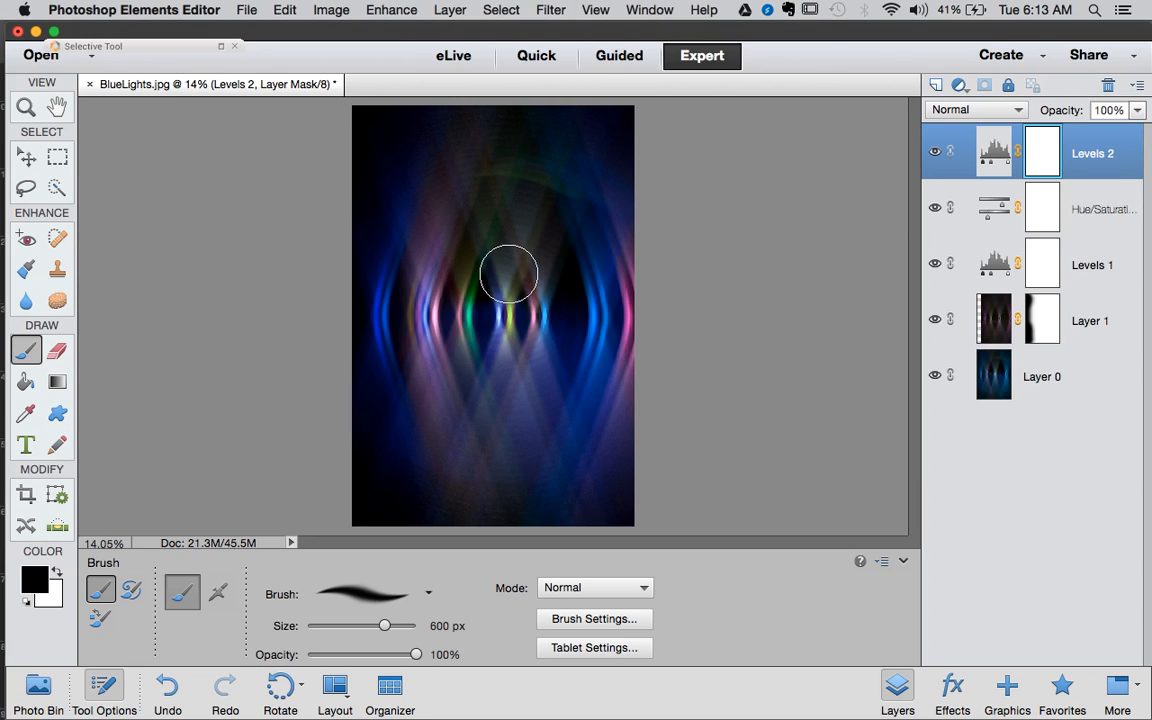
mouse_move(3, 425)
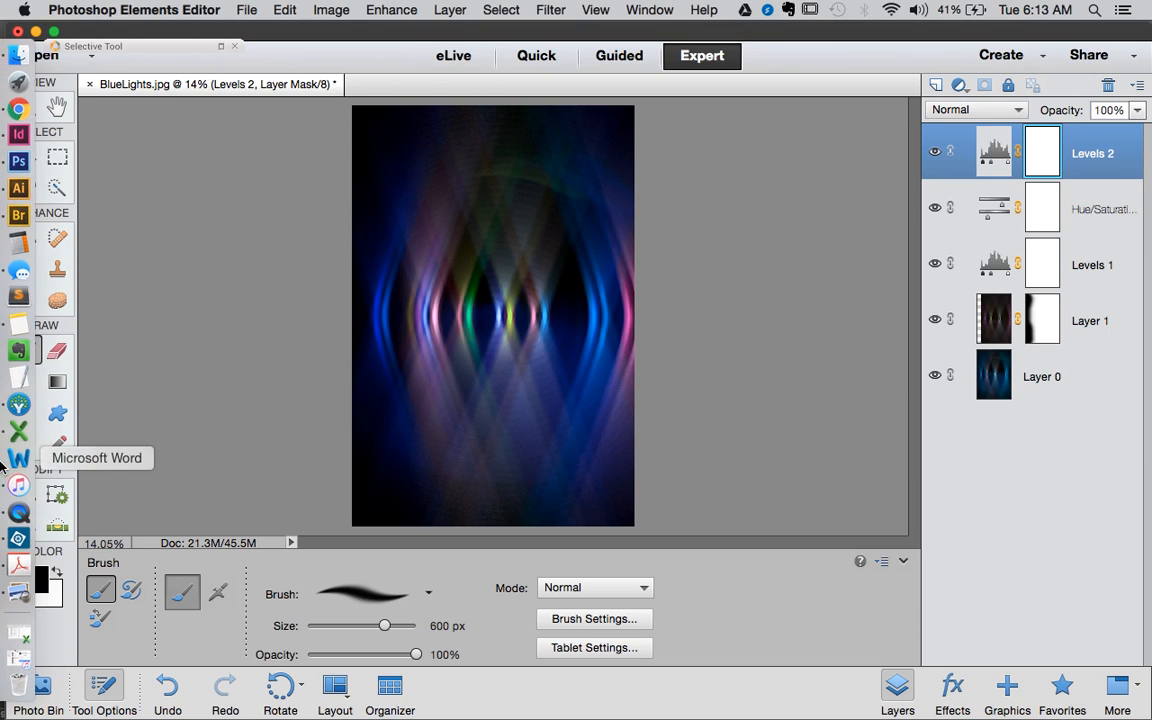